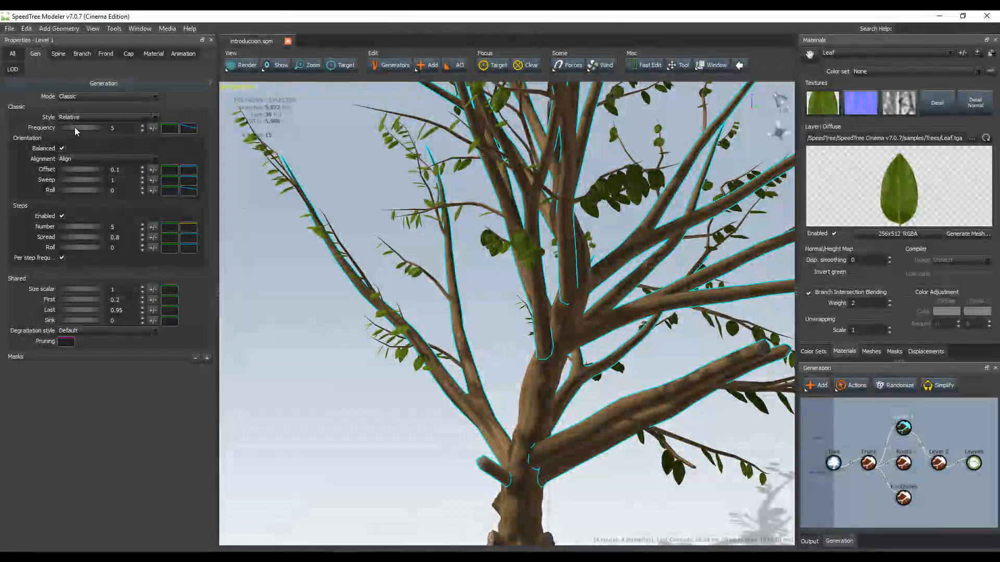
# - Set the generation frequency of the Level 1 branches to 7
pyautogui.moveTo(75, 127); pyautogui.dragTo(90, 127)
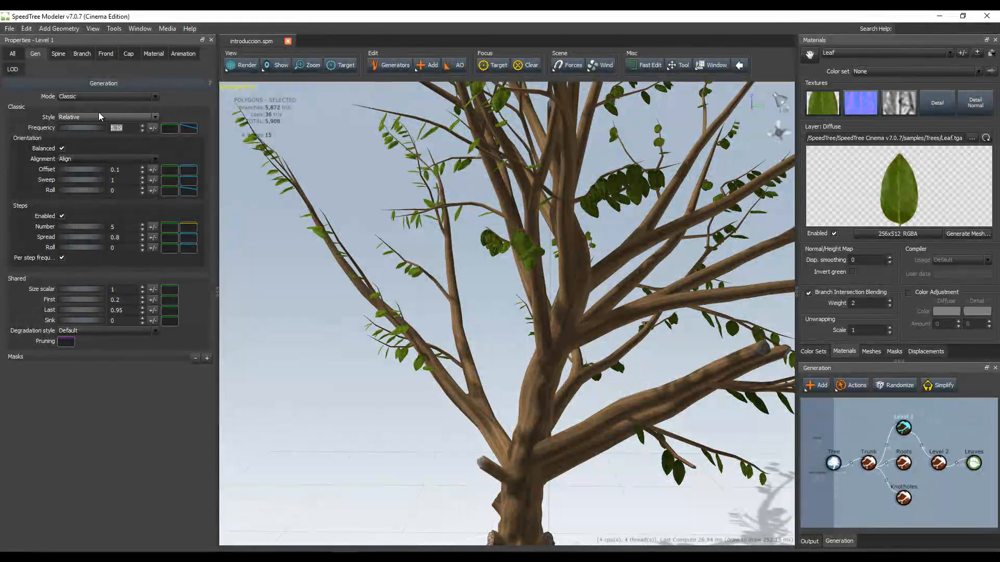
pyautogui.write('7')
pyautogui.press('Tab')
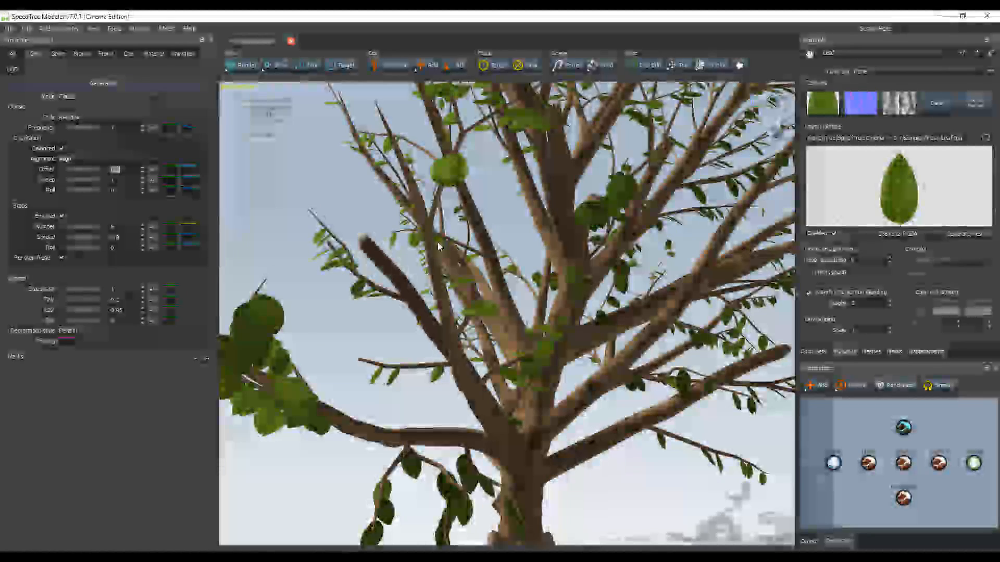
pyautogui.scroll(3, 445, 253)
pyautogui.scroll(-6, 445, 252)
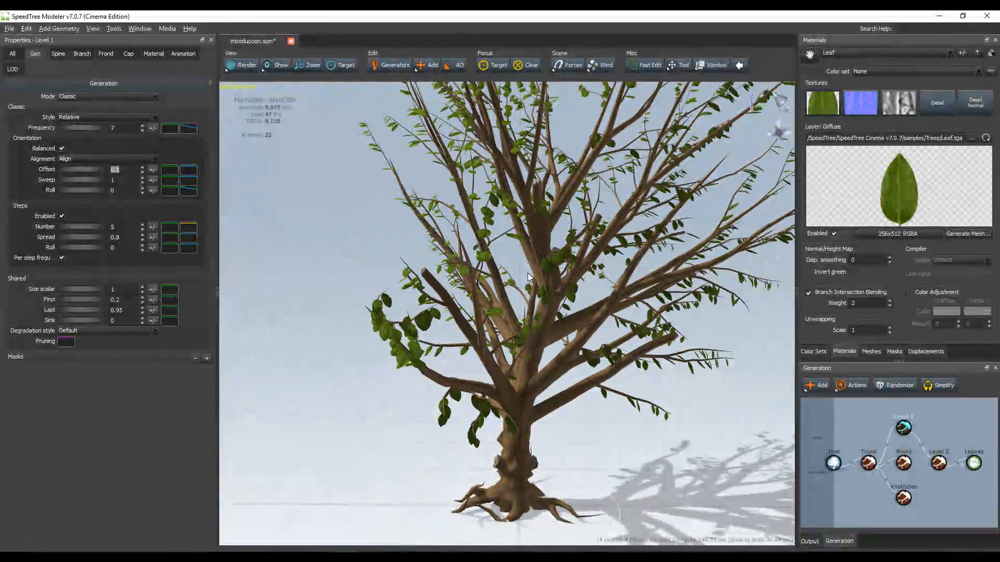
pyautogui.moveTo(527, 273); pyautogui.dragTo(400, 316)
pyautogui.moveTo(399, 315); pyautogui.dragTo(410, 306, button='middle')
pyautogui.rightClick(410, 306)
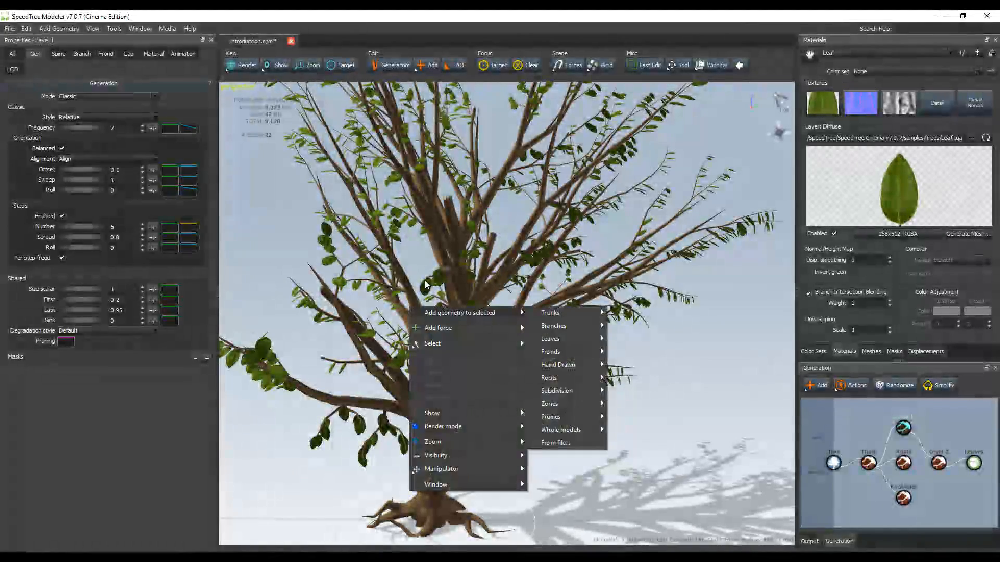
pyautogui.click(407, 265)
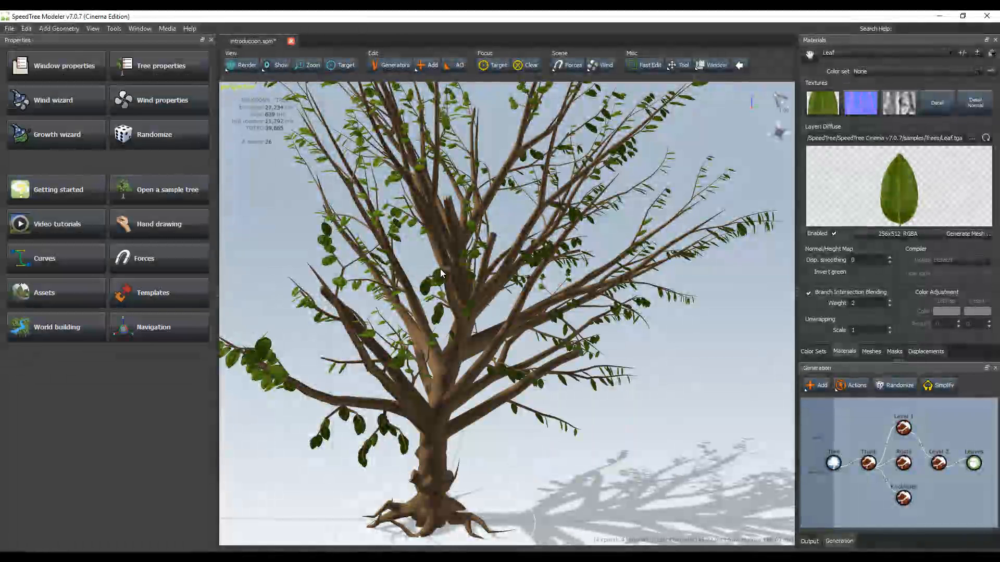
pyautogui.moveTo(441, 273)
pyautogui.mouseDown()
pyautogui.moveTo(362, 267)
pyautogui.moveTo(427, 281)
pyautogui.mouseUp()
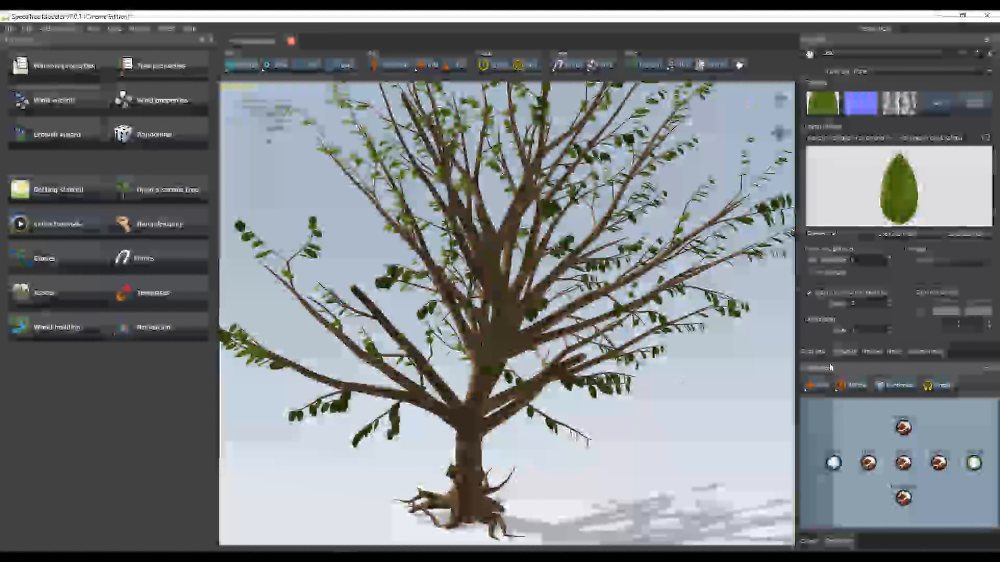
# - Set the orientation offset of the Level 1 branches to 0.3
pyautogui.click(903, 428)
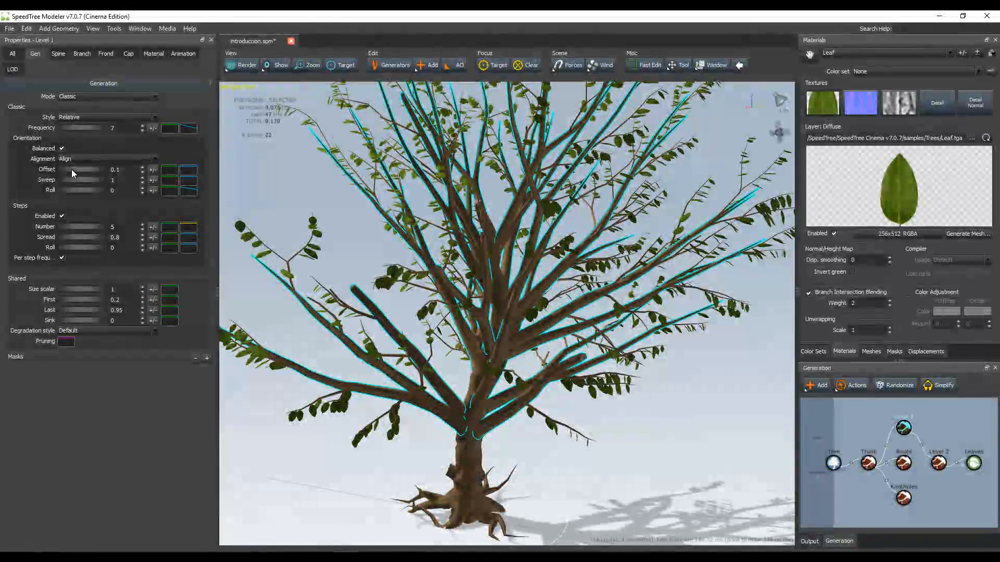
pyautogui.moveTo(71, 170); pyautogui.dragTo(82, 170)
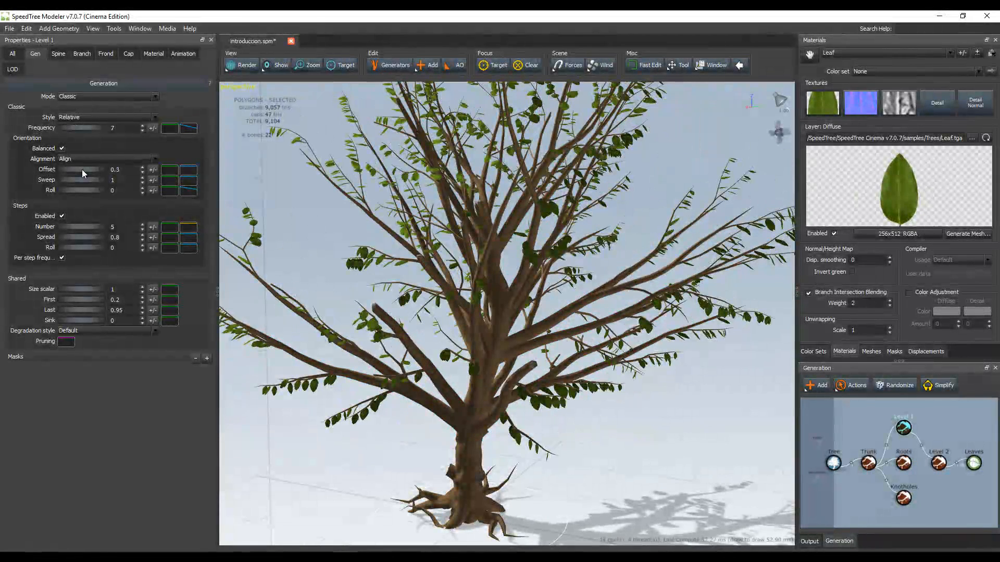
pyautogui.moveTo(585, 253); pyautogui.dragTo(479, 284, button='middle')
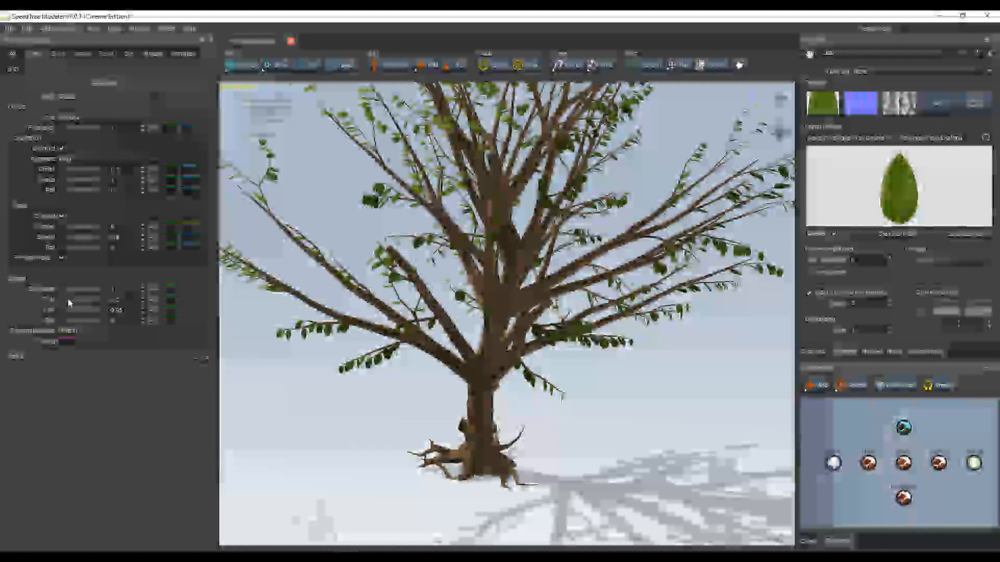
# - Set the First value of the Level 1 branches to 0.24 to adjust where they start along the trunk
pyautogui.moveTo(68, 300); pyautogui.dragTo(80, 301)
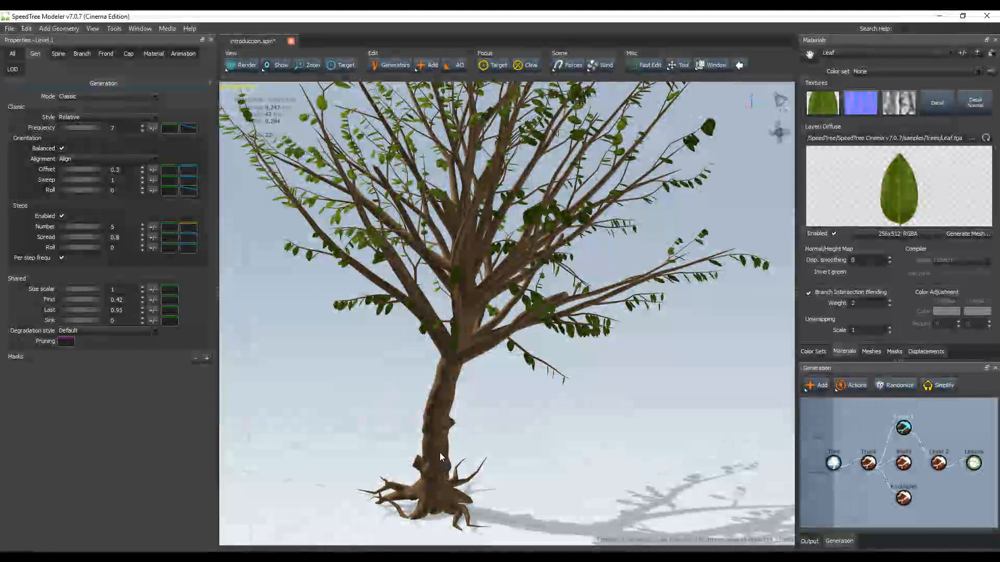
pyautogui.moveTo(77, 301); pyautogui.dragTo(68, 300)
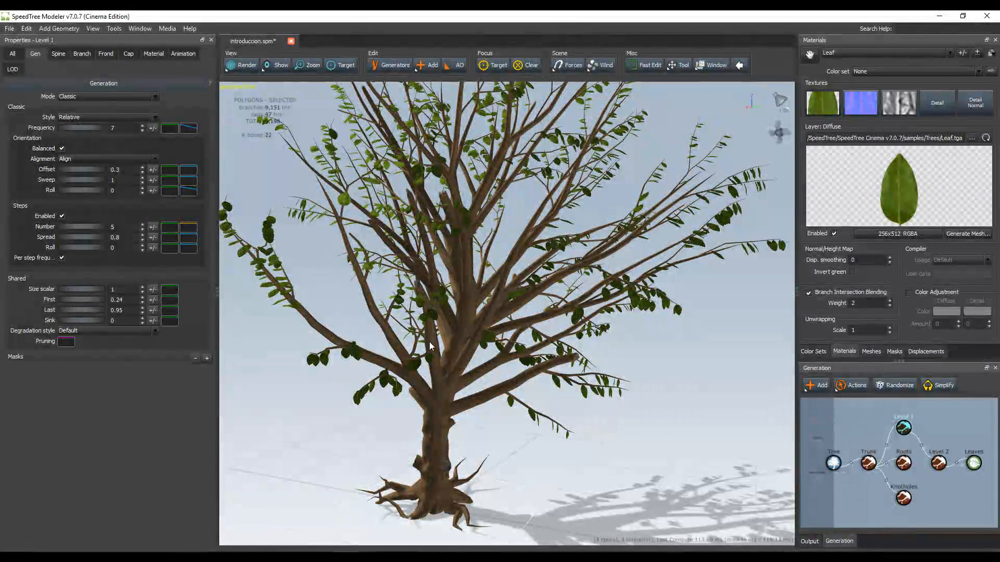
pyautogui.moveTo(439, 454); pyautogui.dragTo(467, 382, button='middle')
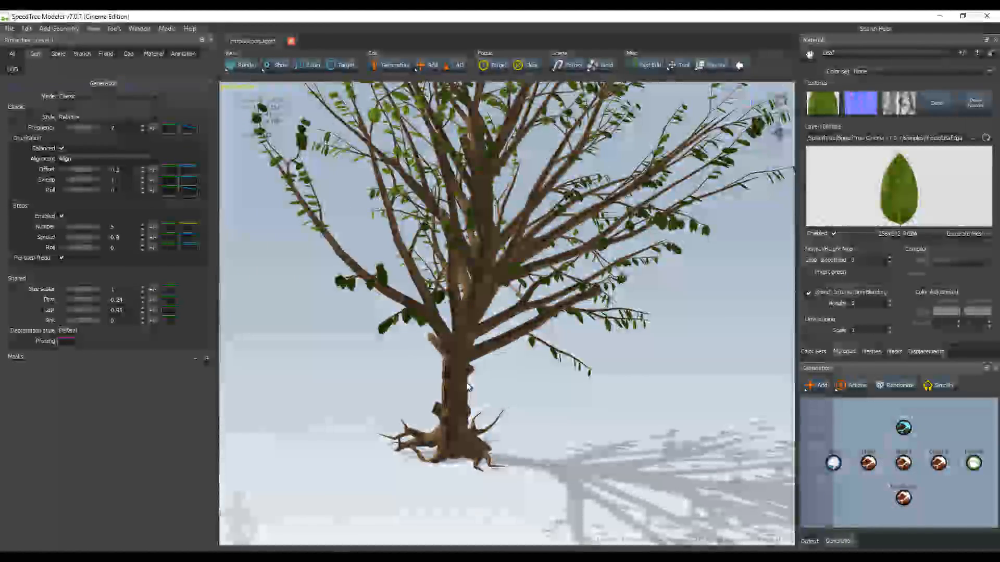
pyautogui.scroll(-1, 466, 382)
pyautogui.scroll(3, 467, 383)
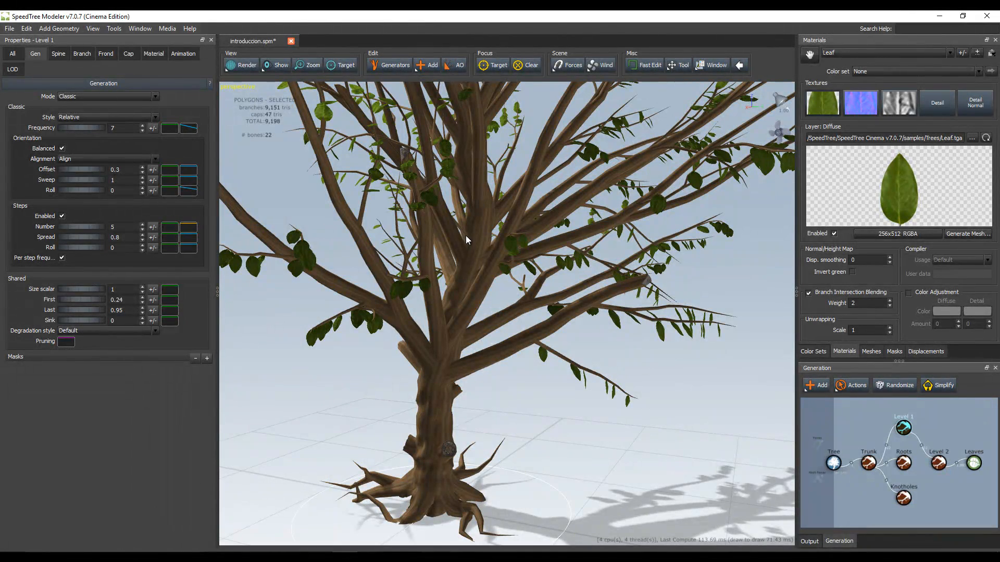
pyautogui.scroll(-10, 467, 241)
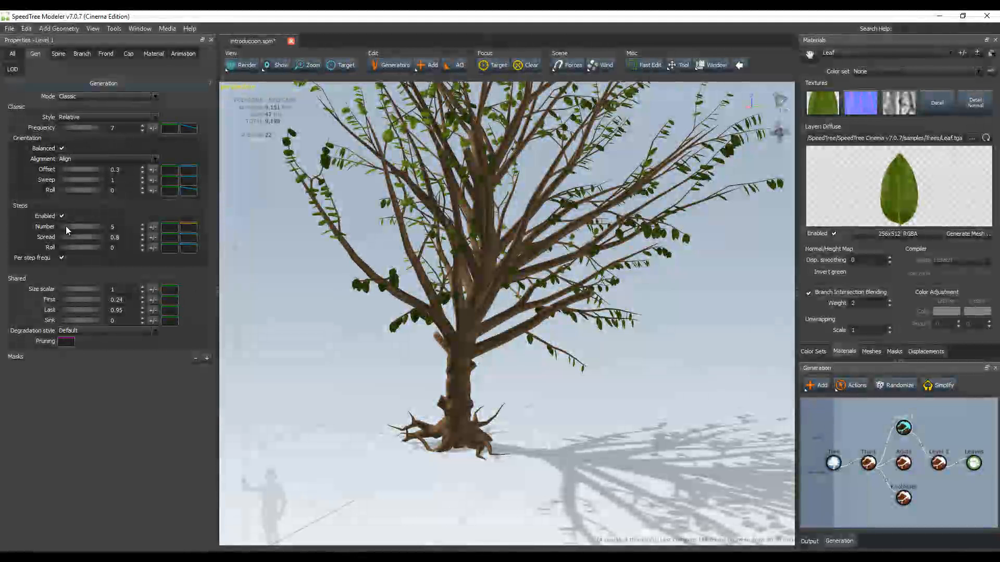
# - Try step numbers of 3.73 and 2.99 for the Level 1 branches, and restore the number to 5
pyautogui.moveTo(79, 226); pyautogui.dragTo(45, 226)
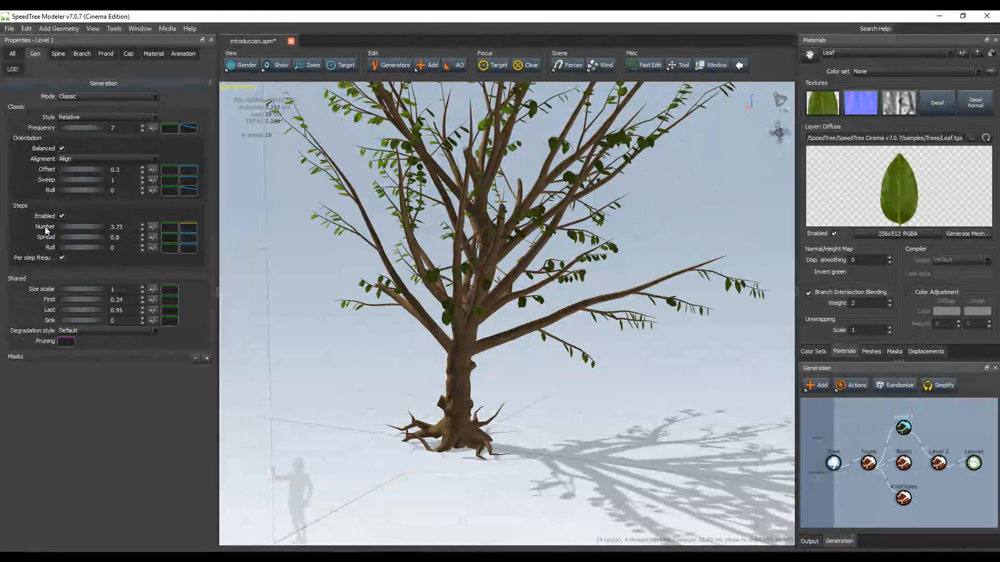
pyautogui.moveTo(107, 226); pyautogui.dragTo(52, 229)
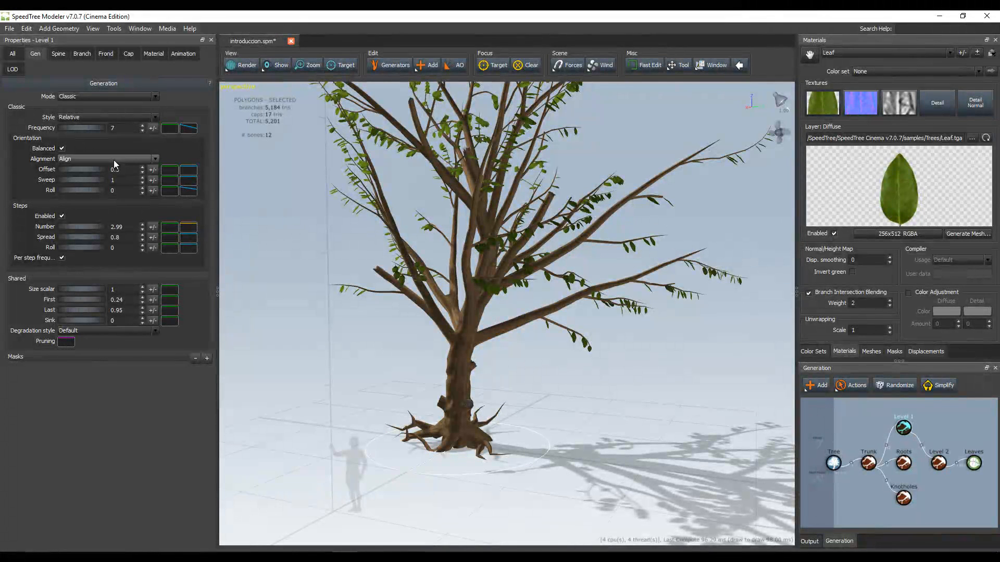
pyautogui.click(82, 229)
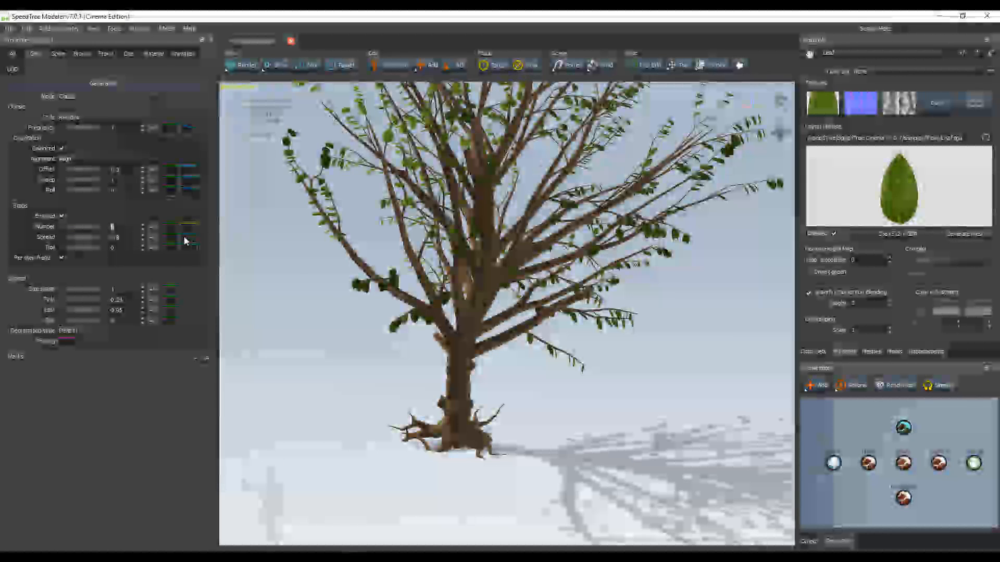
# - Set the spine segment accuracy of the Level 1 branches to 16
pyautogui.click(58, 56)
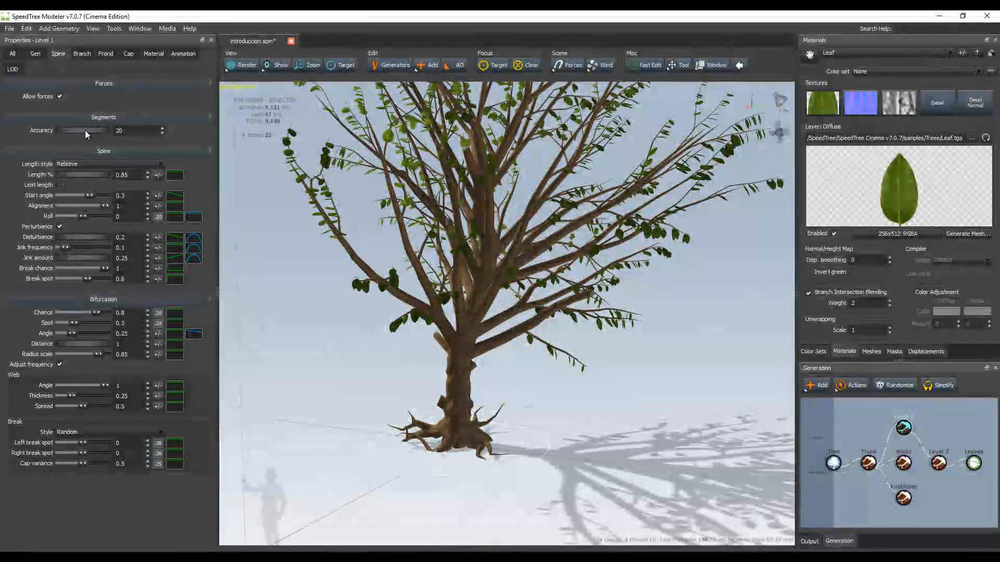
pyautogui.moveTo(85, 130); pyautogui.dragTo(51, 129)
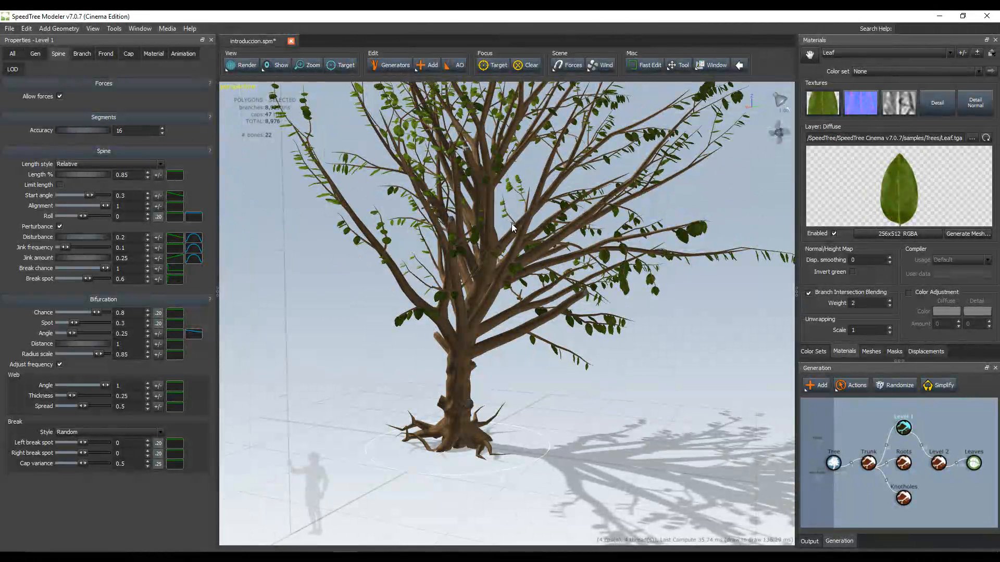
pyautogui.moveTo(511, 224); pyautogui.dragTo(495, 269, button='middle')
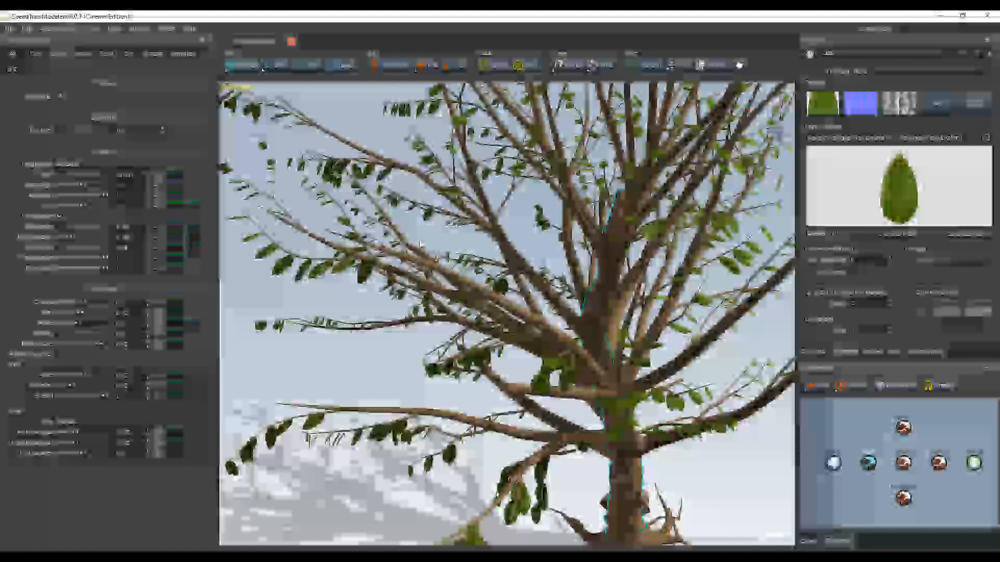
# - Try a relative spine length of 1.26 for the Level 1 branches, and return it to 0.85
pyautogui.moveTo(420, 243); pyautogui.dragTo(570, 224)
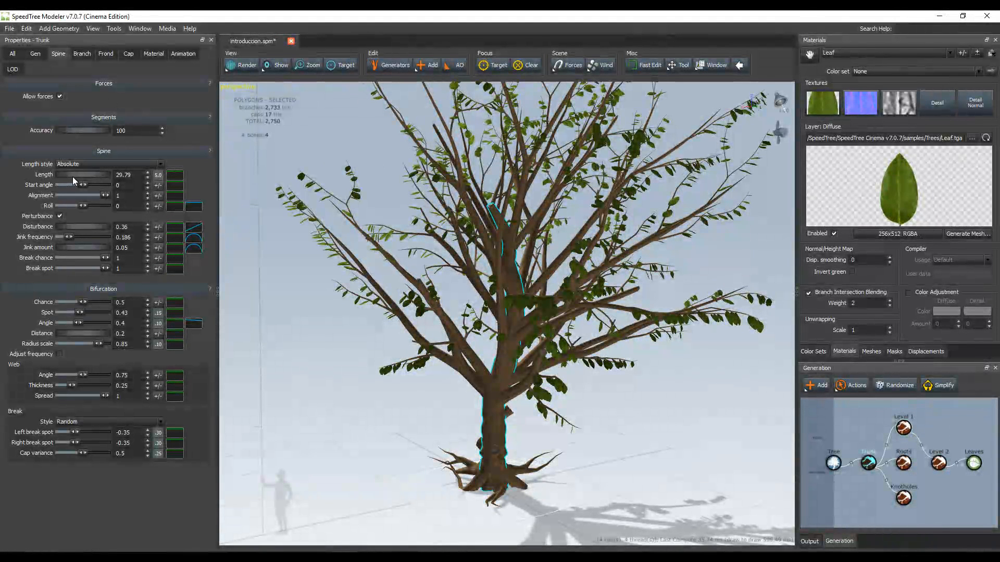
pyautogui.click(903, 430)
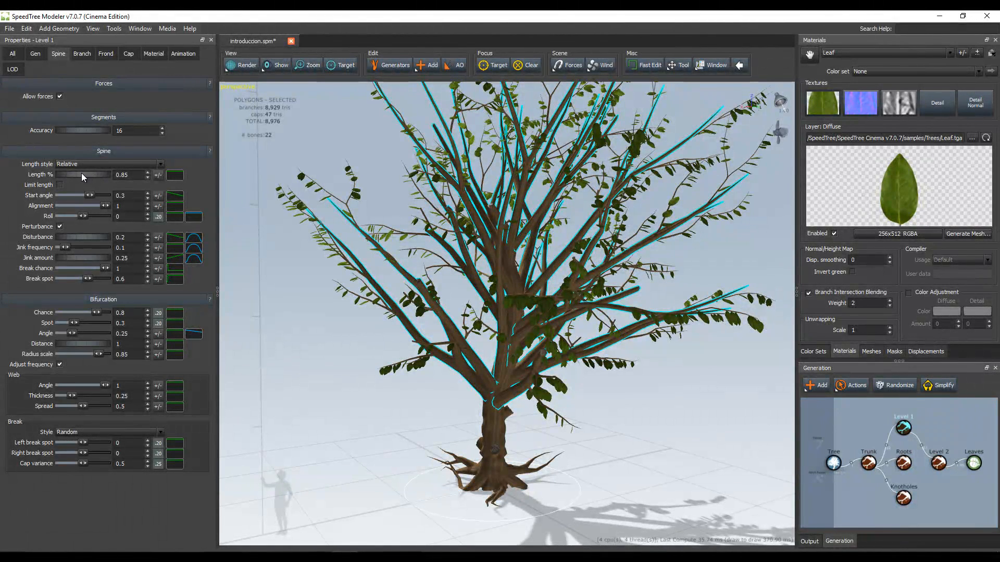
pyautogui.moveTo(81, 173); pyautogui.dragTo(120, 176)
pyautogui.scroll(2, 556, 229)
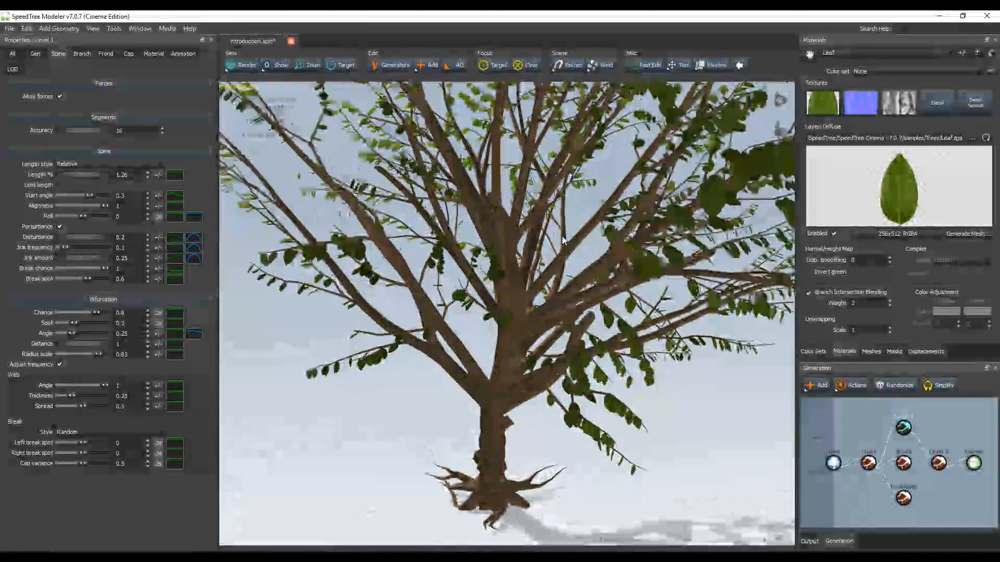
pyautogui.scroll(-6, 556, 230)
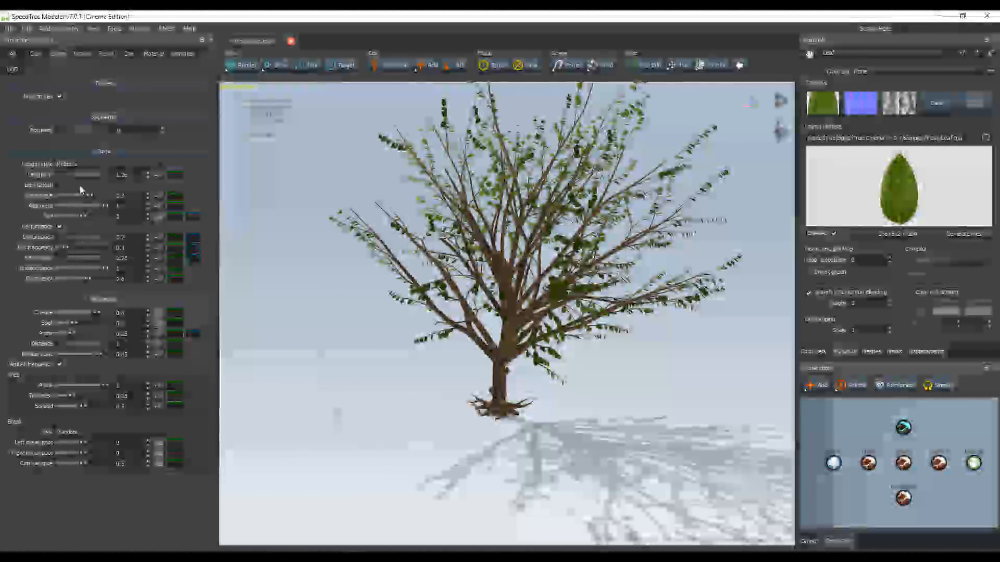
pyautogui.moveTo(89, 173); pyautogui.dragTo(67, 173)
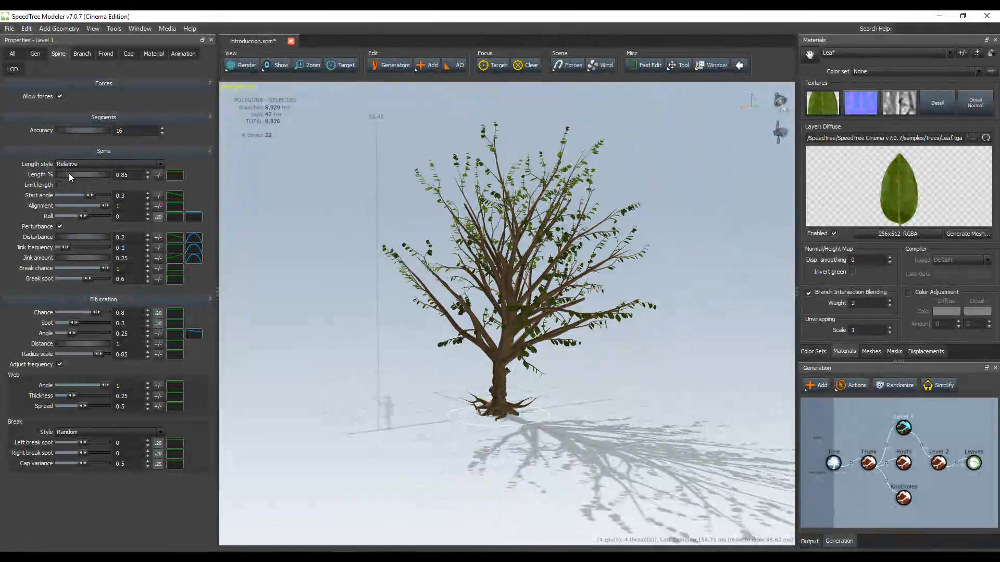
pyautogui.scroll(5, 439, 264)
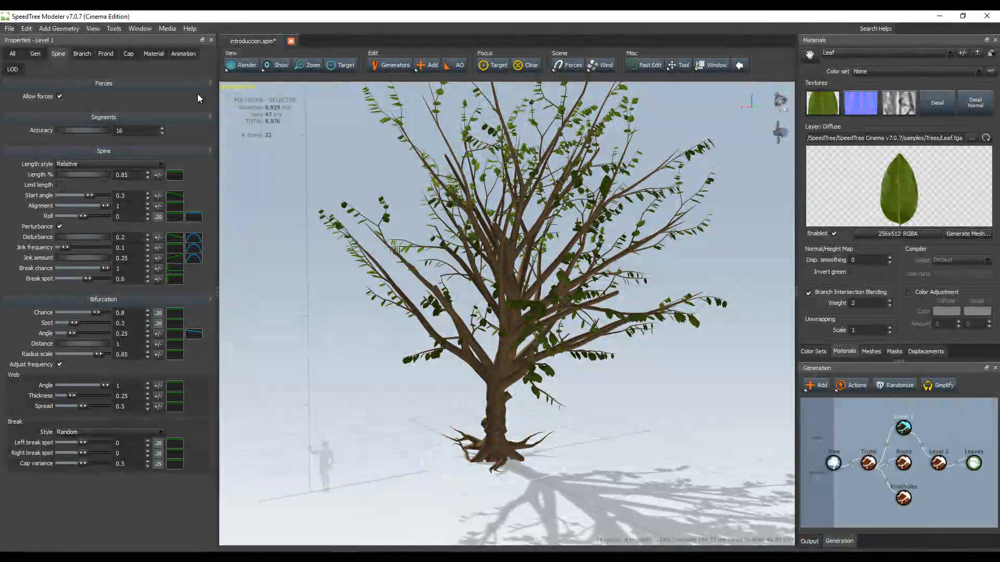
# - Set the Level 1 spine's start angle to -0.28 and its disturbance to 0.14
pyautogui.moveTo(90, 195)
pyautogui.mouseDown()
pyautogui.moveTo(71, 194)
pyautogui.moveTo(86, 193)
pyautogui.mouseUp()
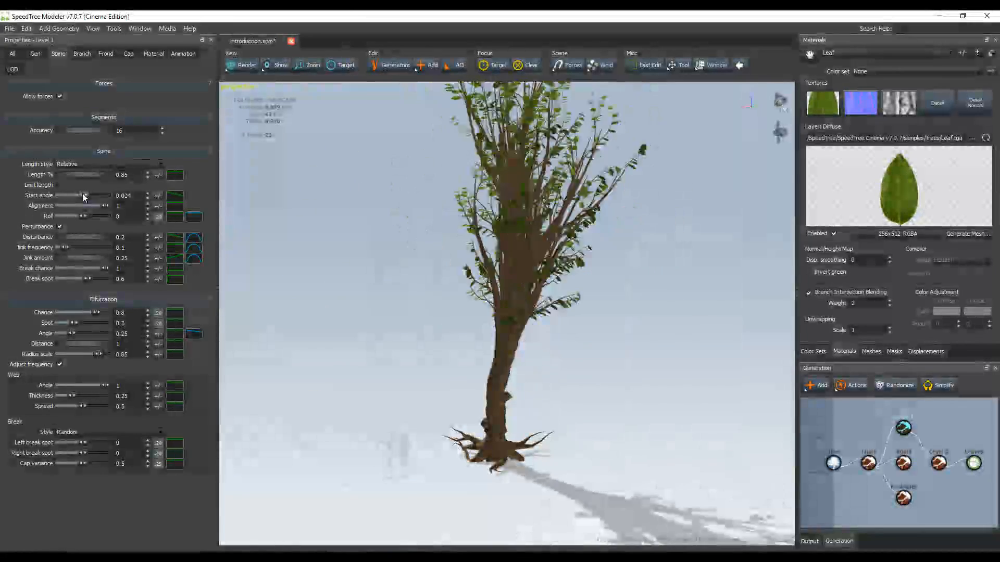
pyautogui.moveTo(83, 195); pyautogui.dragTo(76, 195)
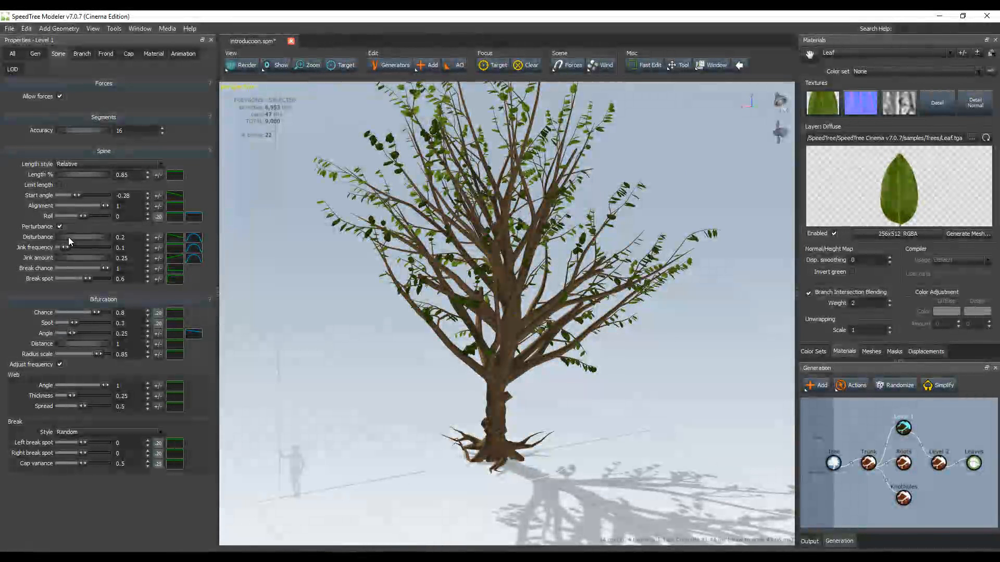
pyautogui.moveTo(73, 236); pyautogui.dragTo(75, 236)
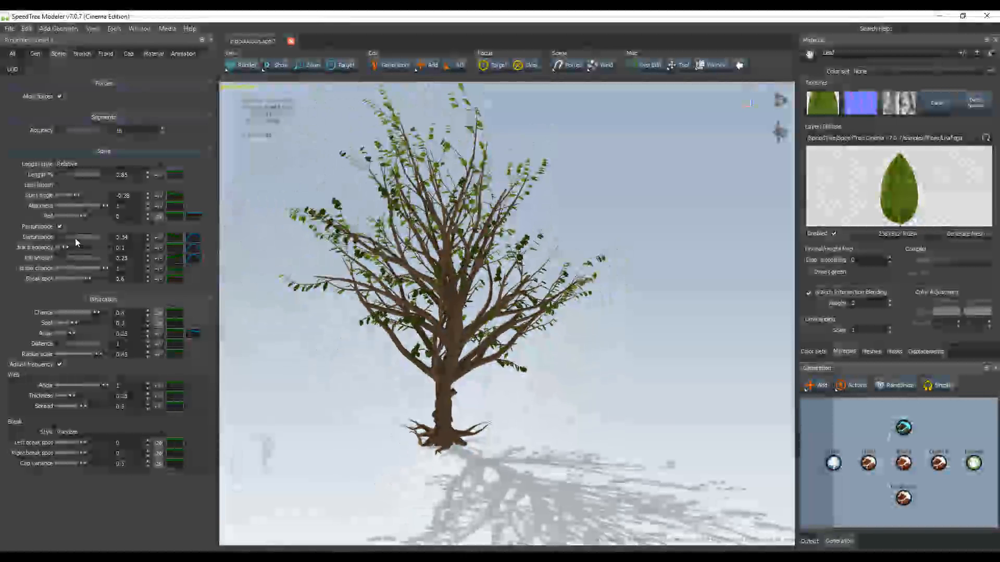
pyautogui.moveTo(76, 240); pyautogui.dragTo(85, 238)
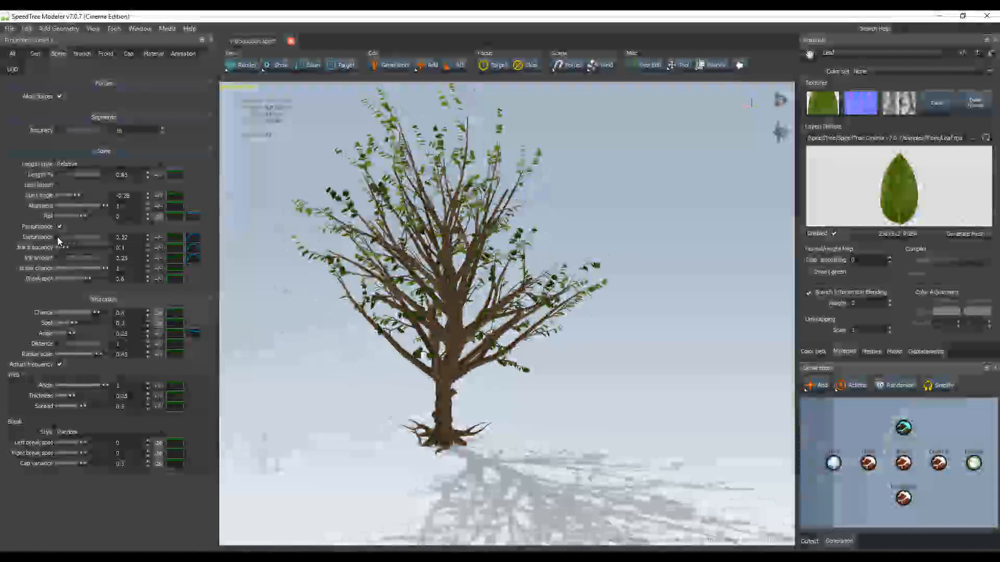
pyautogui.moveTo(62, 238); pyautogui.dragTo(48, 240)
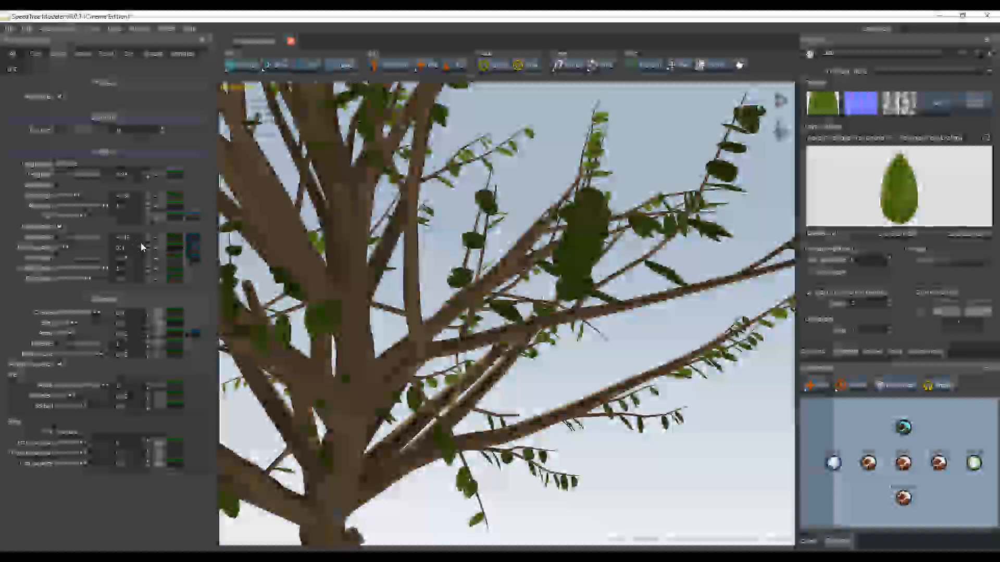
pyautogui.moveTo(87, 237); pyautogui.dragTo(94, 238)
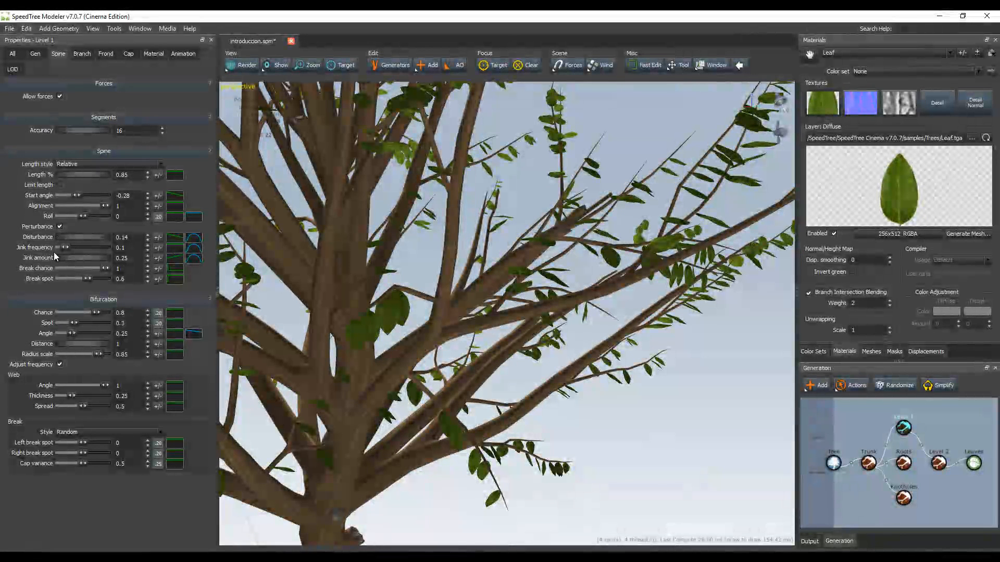
# - Set the Level 1 spine's jink amount to 0 and its bifurcation angle to 0.5
pyautogui.moveTo(73, 257); pyautogui.dragTo(48, 260)
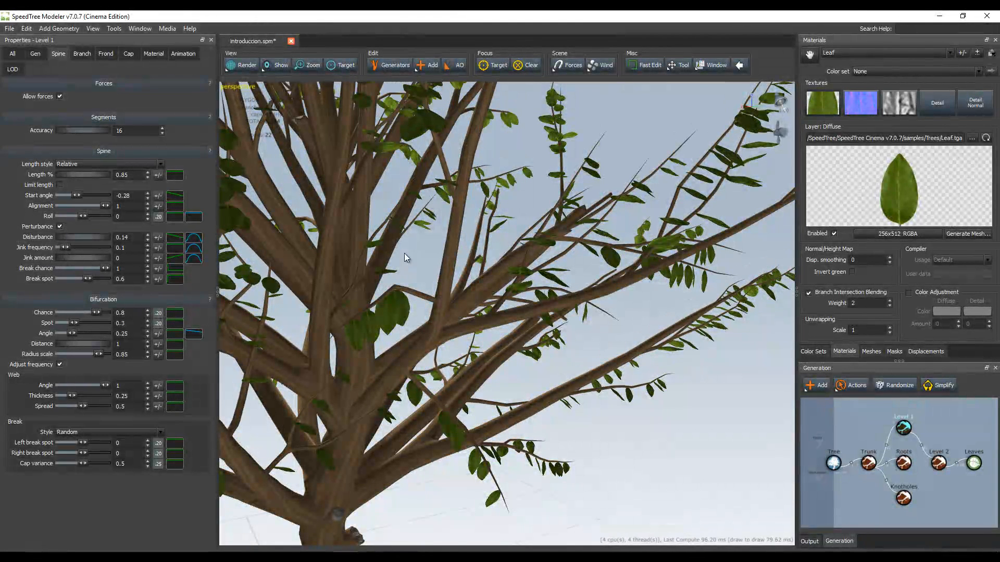
pyautogui.moveTo(404, 253); pyautogui.dragTo(416, 292)
pyautogui.scroll(-6, 452, 245)
pyautogui.moveTo(416, 292); pyautogui.dragTo(487, 262, button='middle')
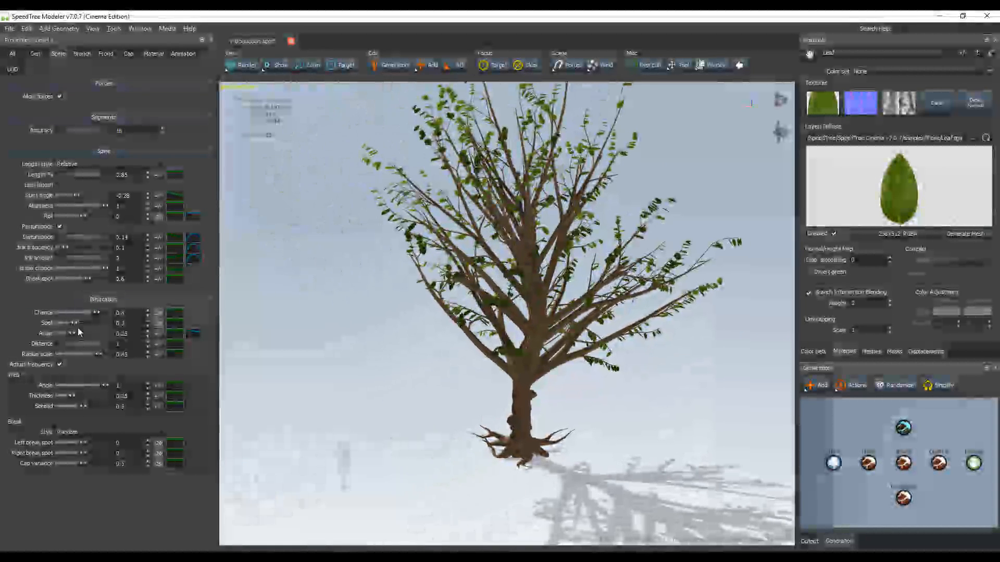
pyautogui.moveTo(72, 334)
pyautogui.mouseDown()
pyautogui.moveTo(92, 335)
pyautogui.moveTo(79, 336)
pyautogui.mouseUp()
pyautogui.moveTo(513, 300); pyautogui.dragTo(495, 291)
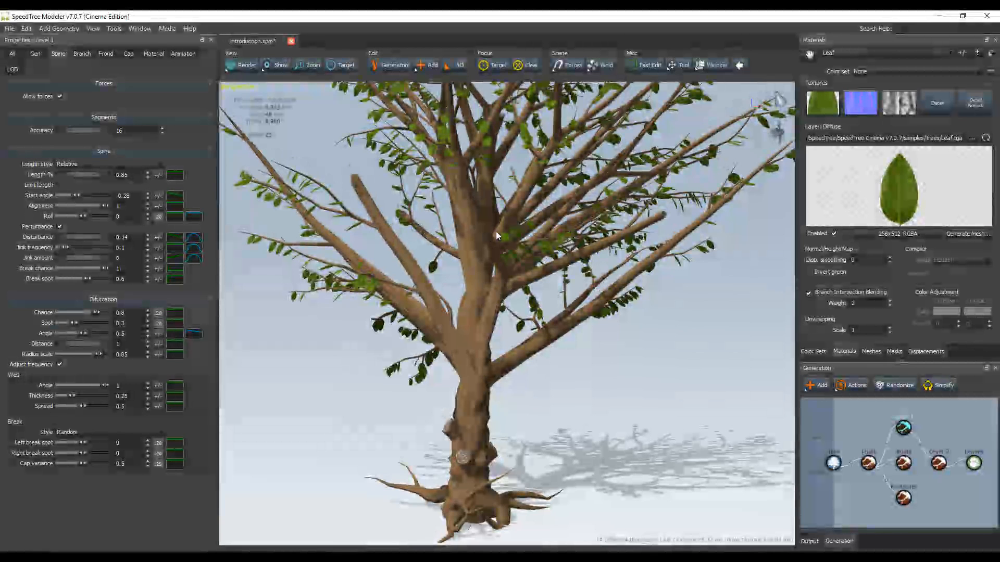
# - Lower the end point of the Level 1 spine length's parent curve to 0.564 and bow the curve with its tangent handle
pyautogui.scroll(3, 485, 223)
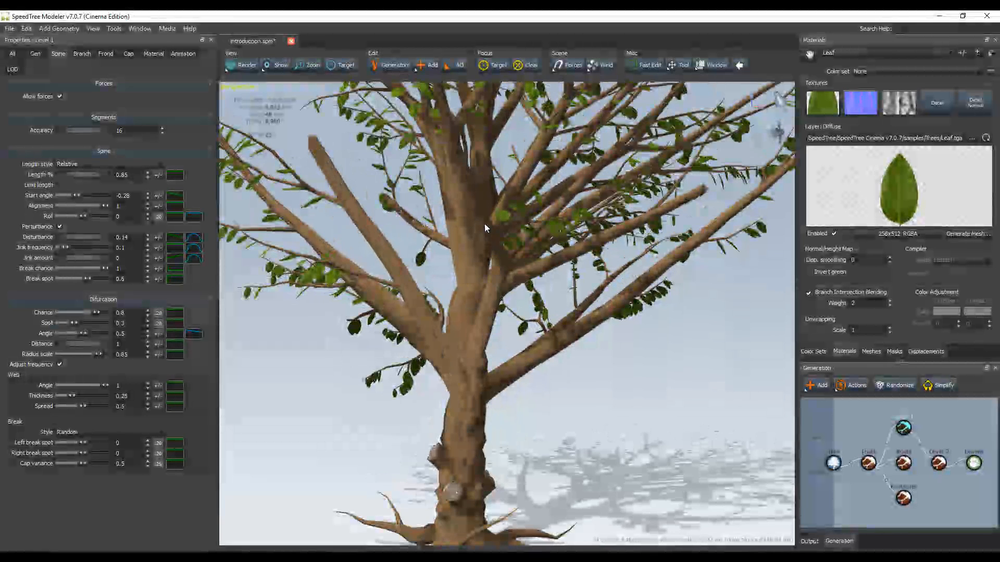
pyautogui.scroll(-6, 484, 223)
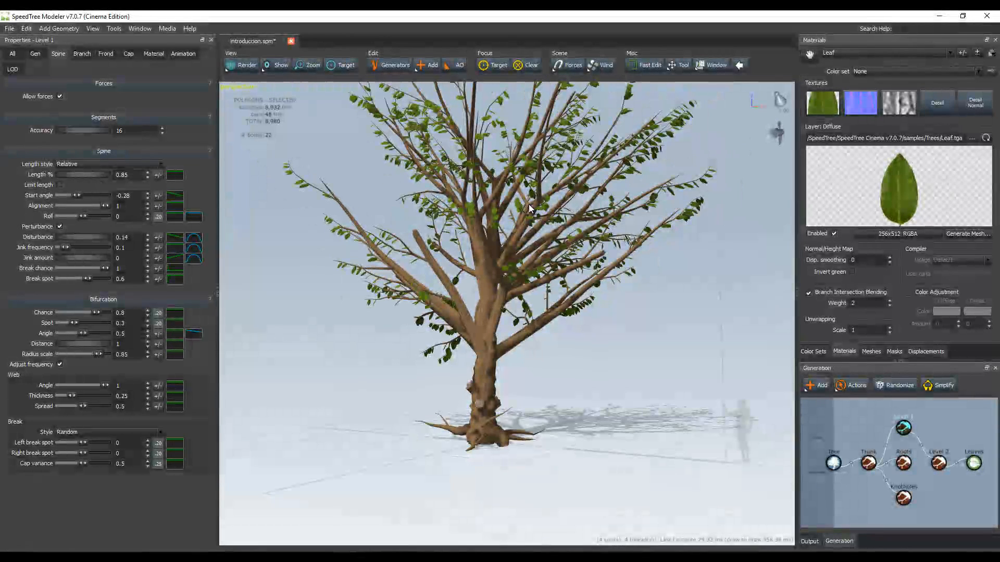
pyautogui.moveTo(531, 229); pyautogui.dragTo(423, 212)
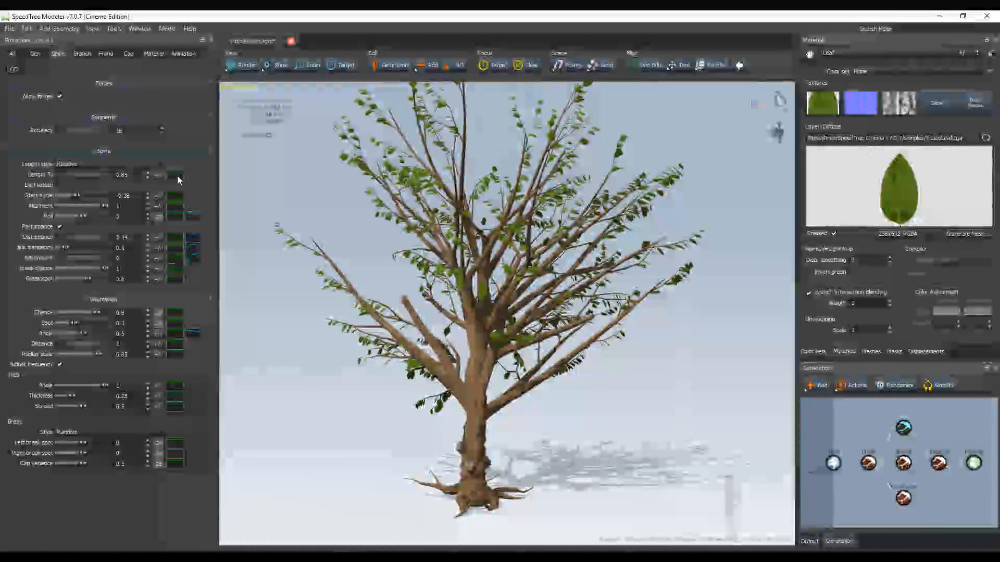
pyautogui.click(175, 175)
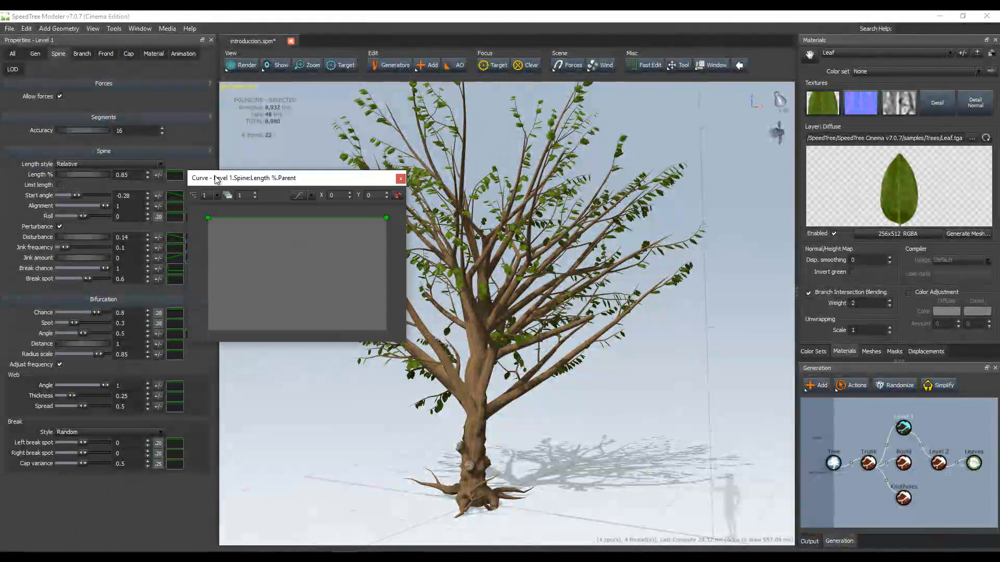
pyautogui.moveTo(218, 178); pyautogui.dragTo(90, 157)
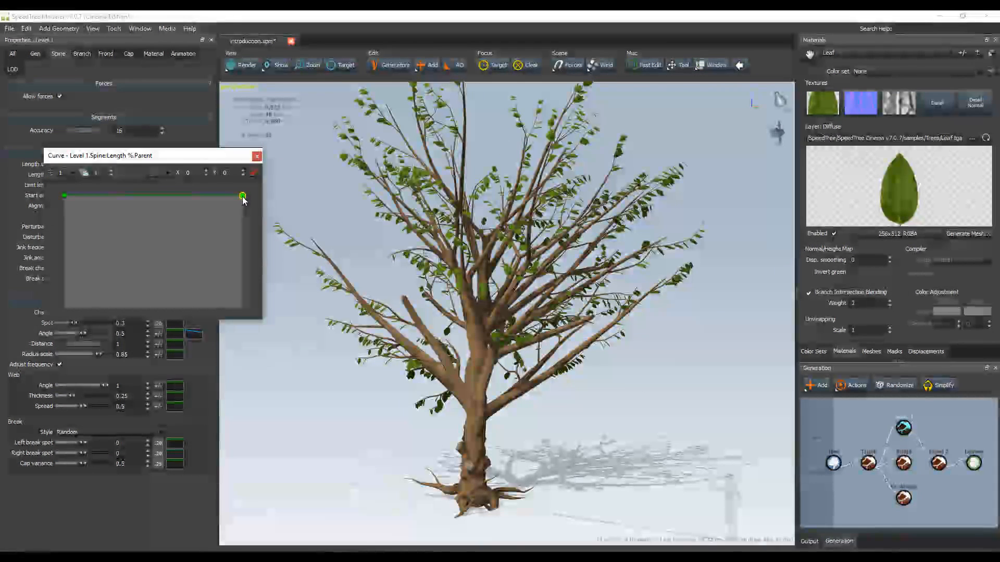
pyautogui.moveTo(243, 195); pyautogui.dragTo(233, 237)
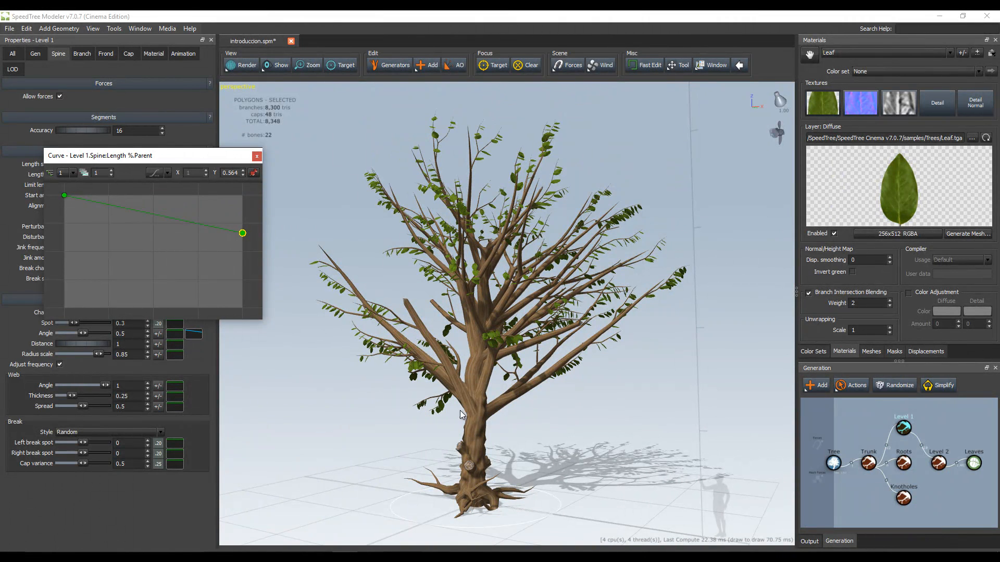
pyautogui.click(243, 234)
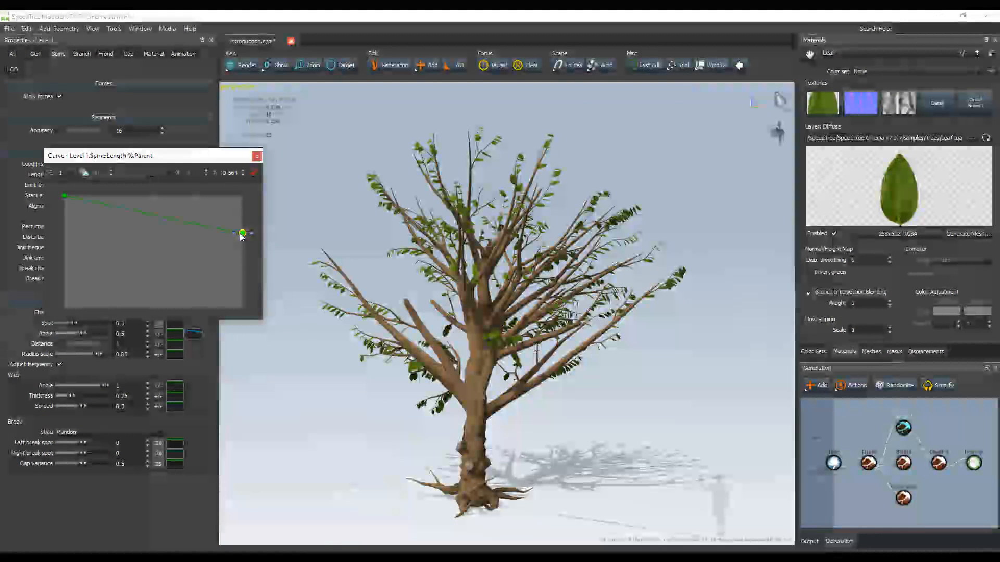
pyautogui.moveTo(234, 236); pyautogui.dragTo(243, 201)
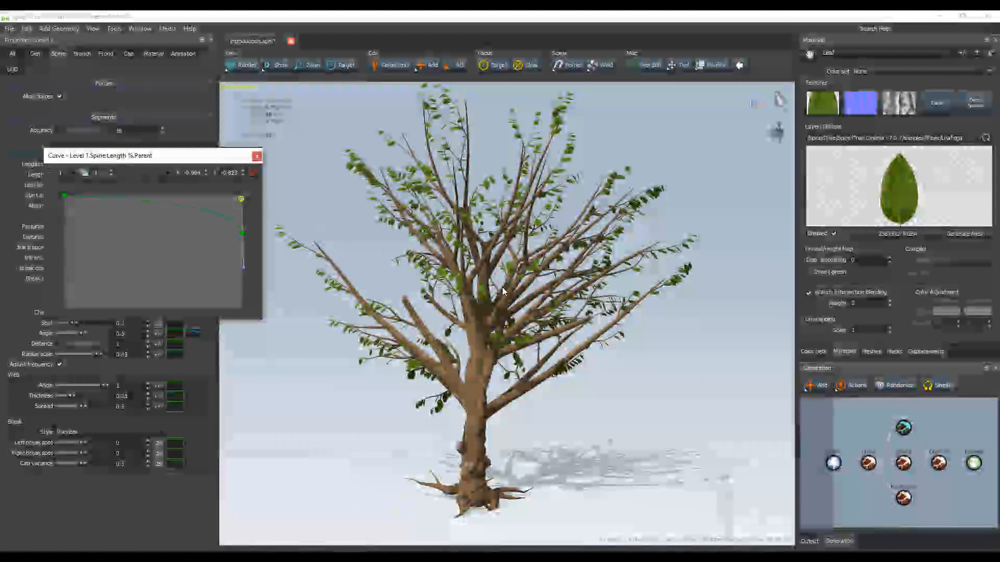
# - Lower the Level 1 spine's start angle slightly to about -0.3
pyautogui.scroll(-5, 505, 290)
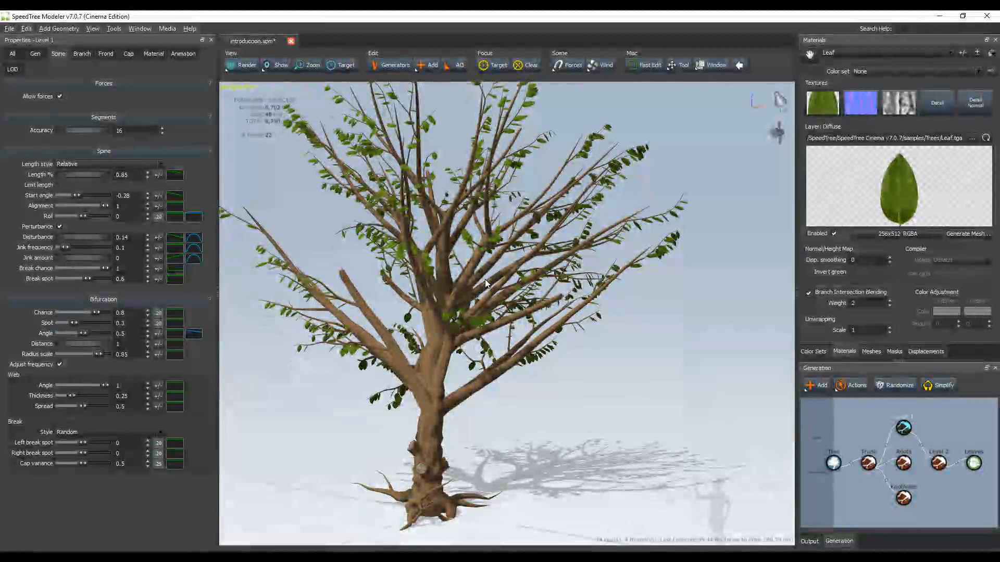
pyautogui.moveTo(485, 279)
pyautogui.mouseDown()
pyautogui.moveTo(536, 289)
pyautogui.moveTo(468, 304)
pyautogui.moveTo(417, 340)
pyautogui.moveTo(437, 323)
pyautogui.moveTo(569, 341)
pyautogui.mouseUp()
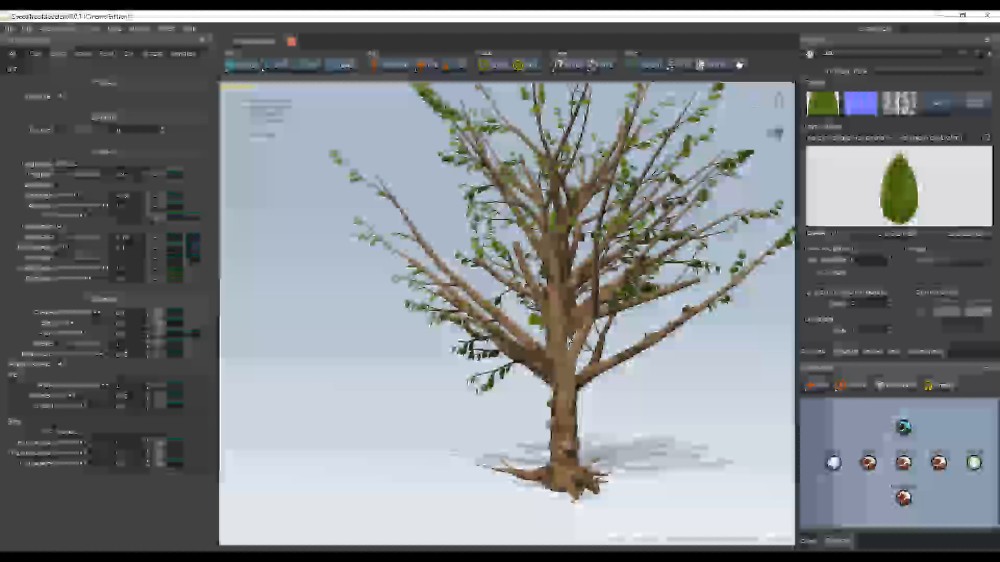
pyautogui.moveTo(567, 340); pyautogui.dragTo(492, 330)
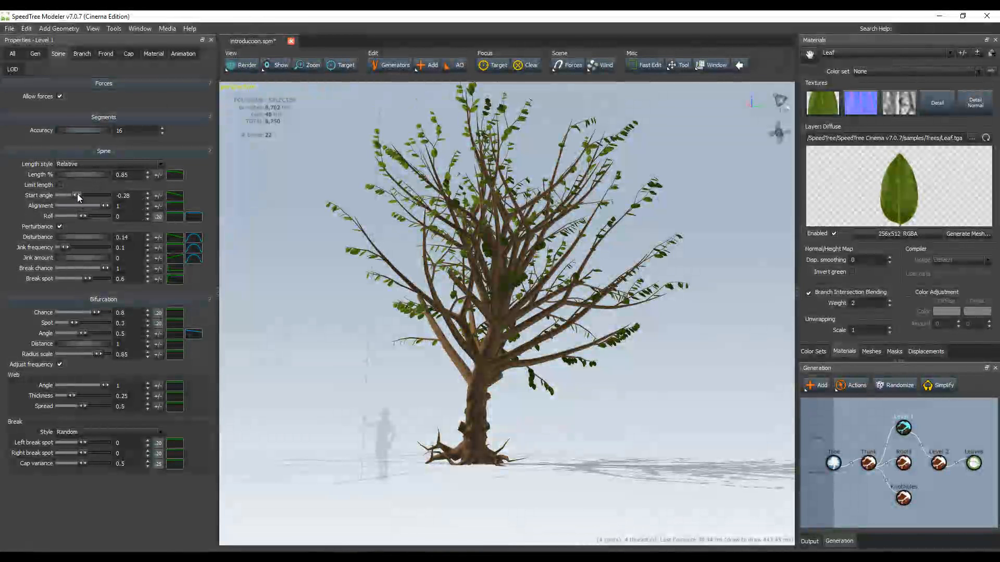
pyautogui.moveTo(77, 195); pyautogui.dragTo(77, 194)
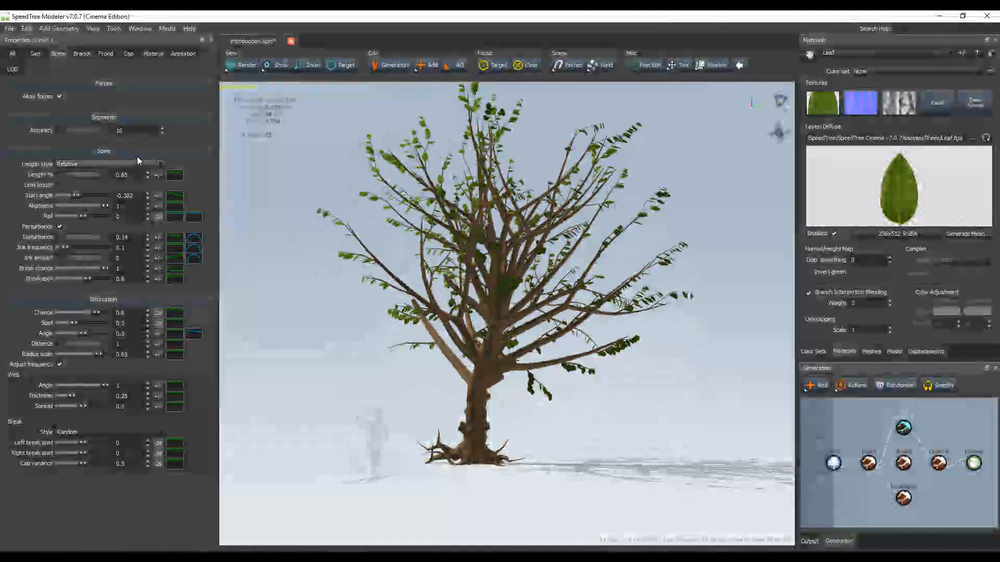
# - Try radial segment counts of 14 and 23 for the Level 1 branches
pyautogui.click(82, 55)
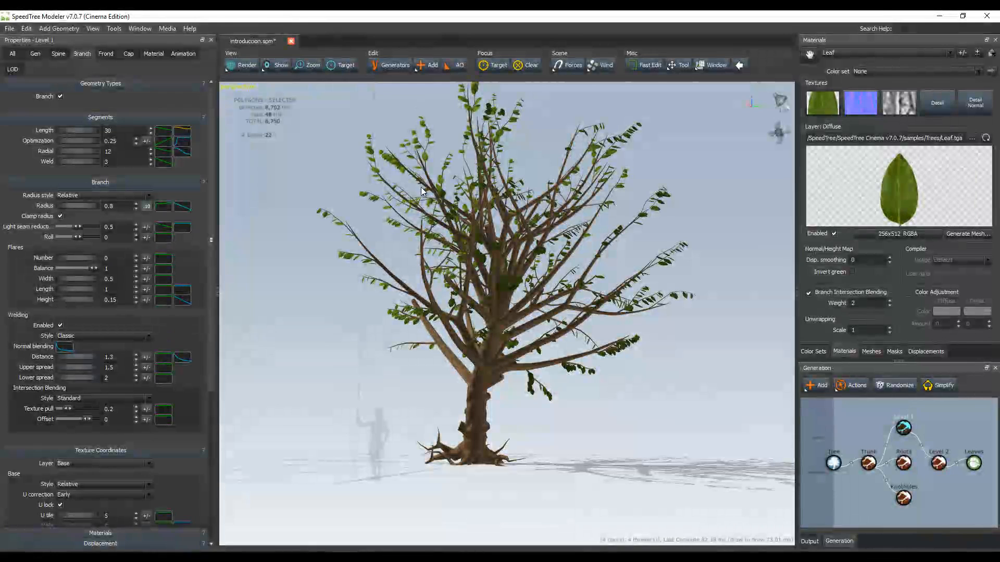
pyautogui.scroll(5, 470, 241)
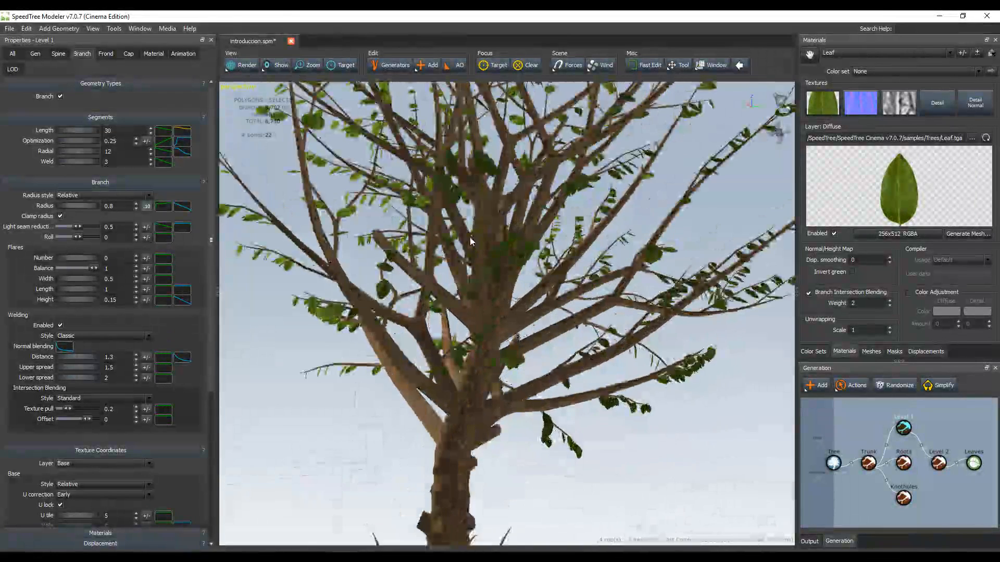
pyautogui.scroll(5, 470, 241)
pyautogui.scroll(3, 421, 383)
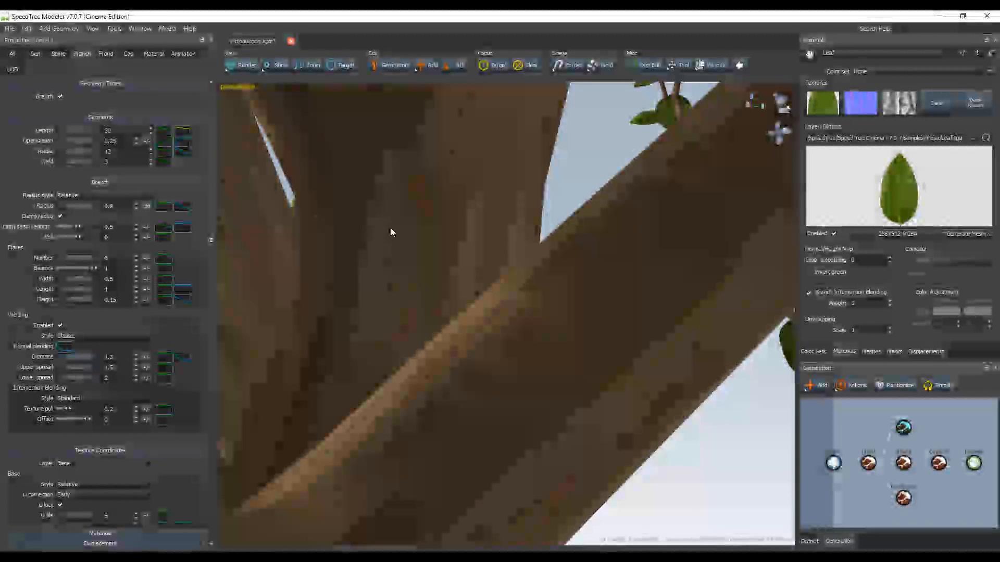
pyautogui.scroll(-10, 391, 224)
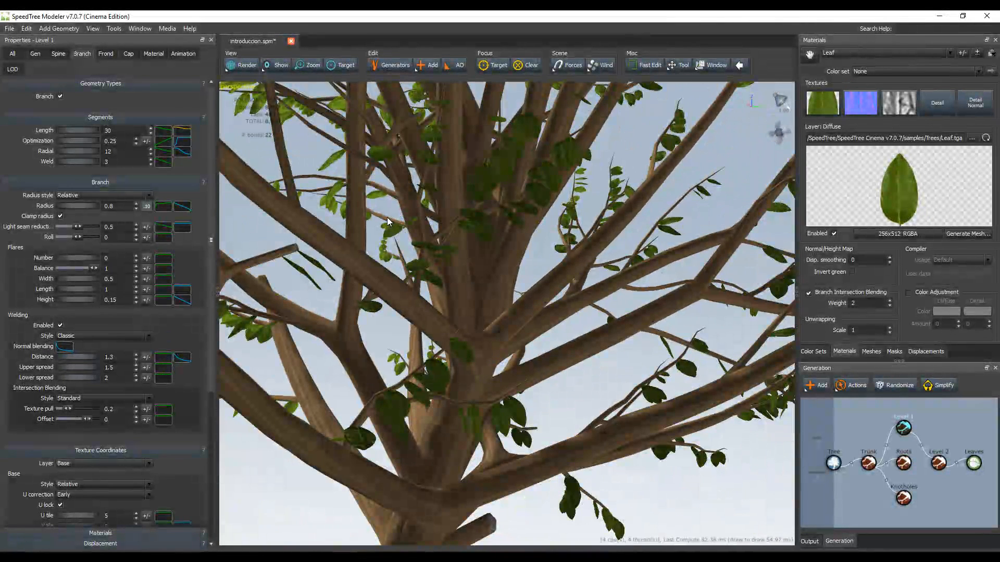
pyautogui.scroll(-5, 388, 219)
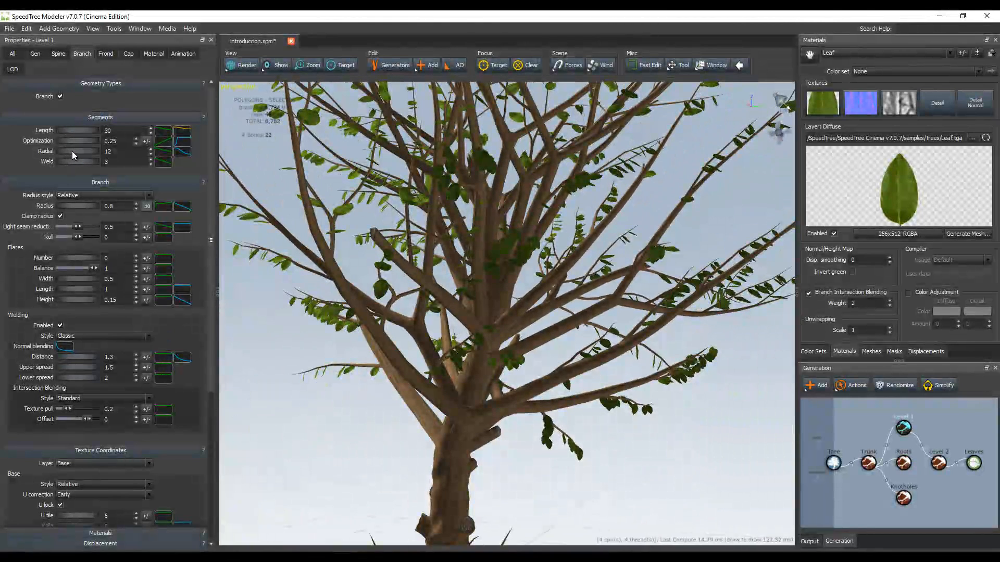
pyautogui.moveTo(72, 151); pyautogui.dragTo(85, 151)
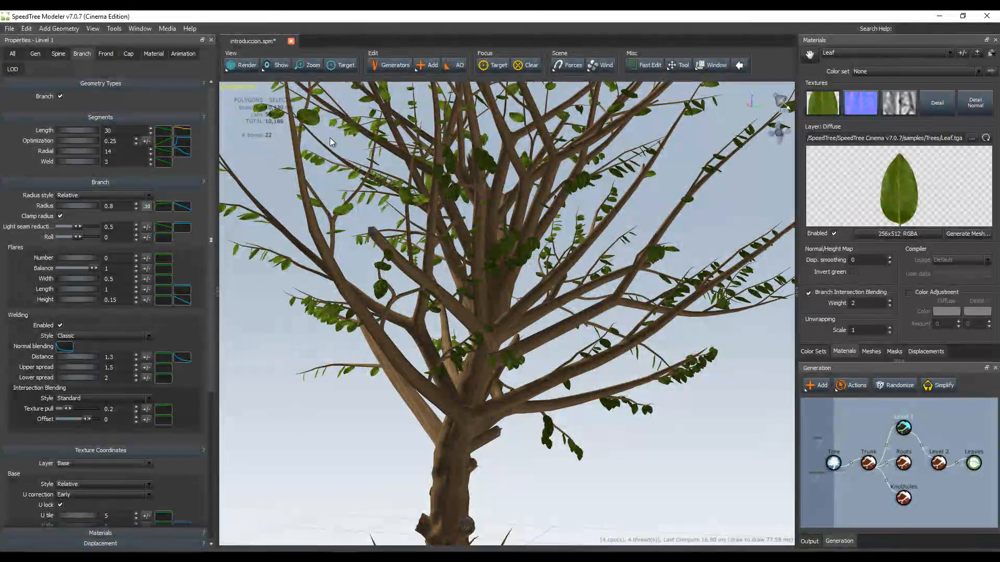
pyautogui.scroll(-5, 542, 311)
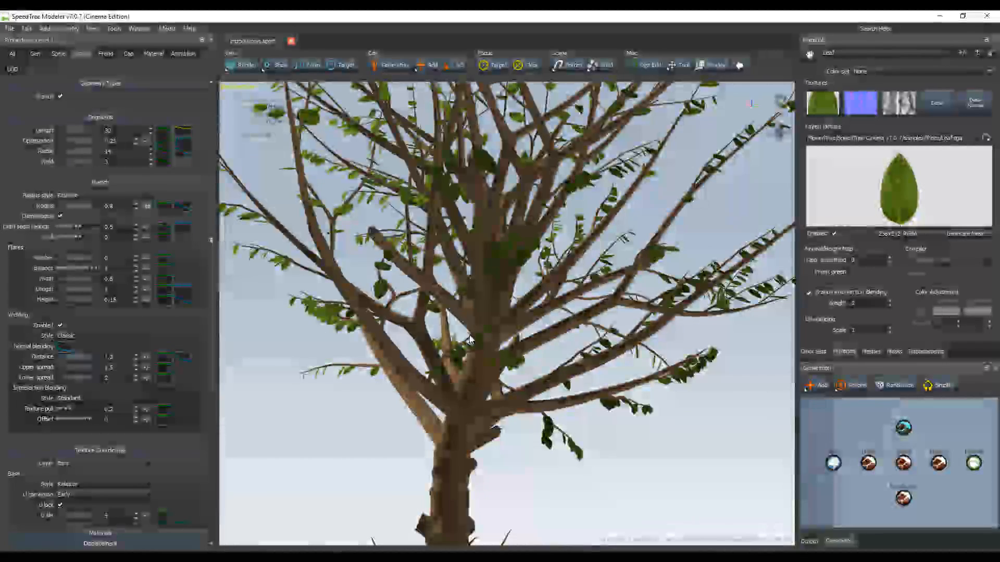
pyautogui.scroll(5, 489, 321)
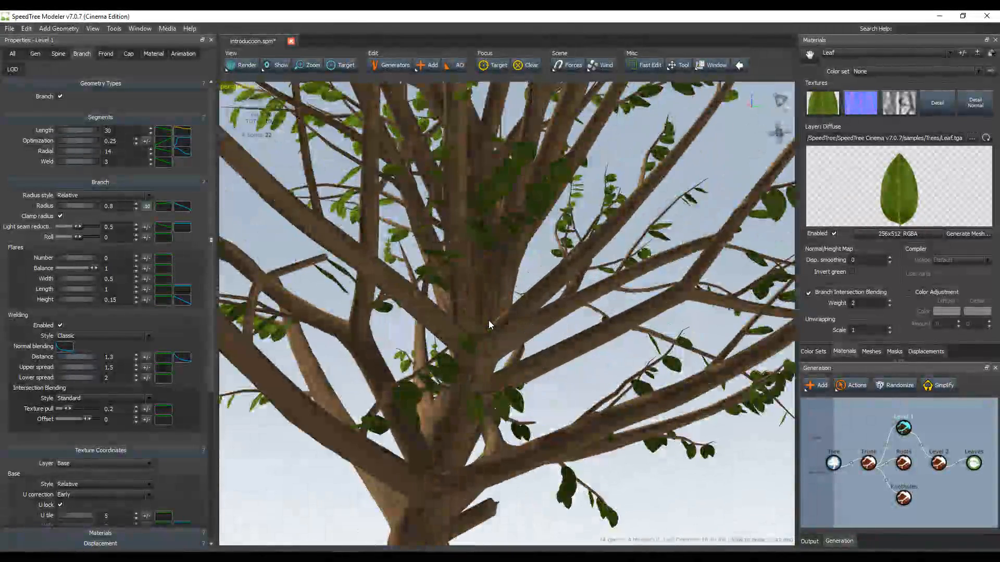
pyautogui.moveTo(73, 154); pyautogui.dragTo(144, 153)
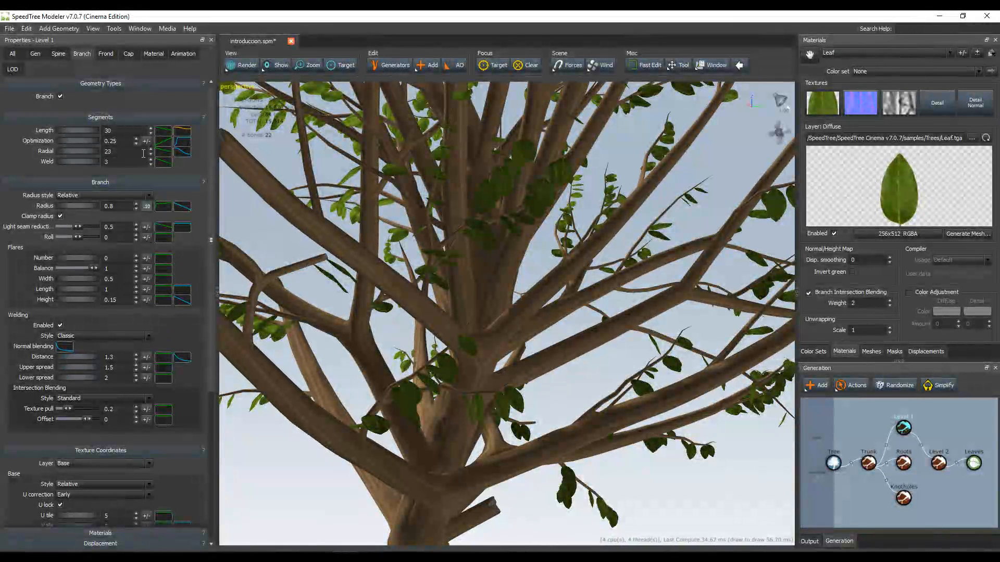
# - Set the Level 1 branches' radial segments to 20 and their relative radius to 1.17
pyautogui.moveTo(495, 327); pyautogui.dragTo(497, 312, button='middle')
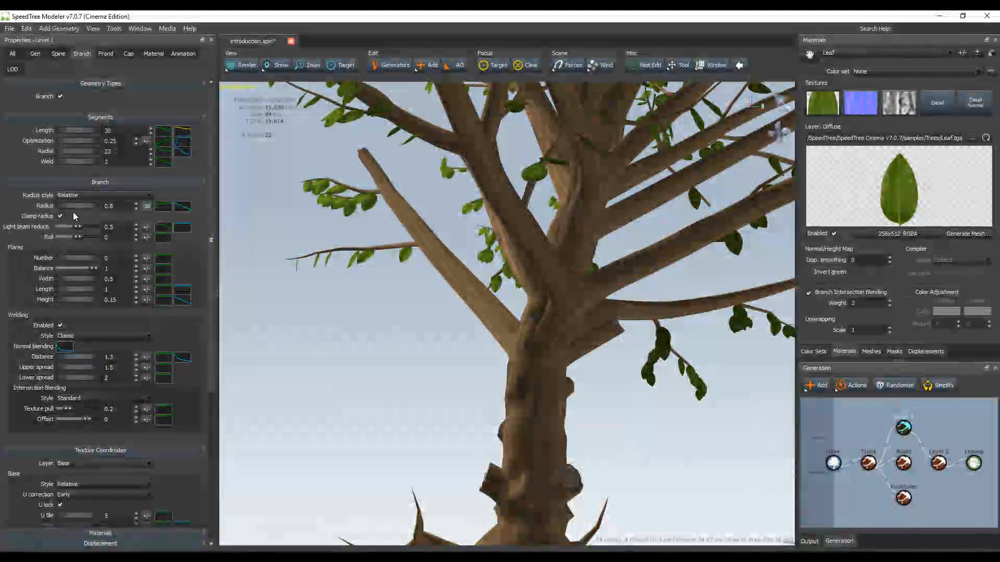
pyautogui.moveTo(66, 208); pyautogui.dragTo(79, 207)
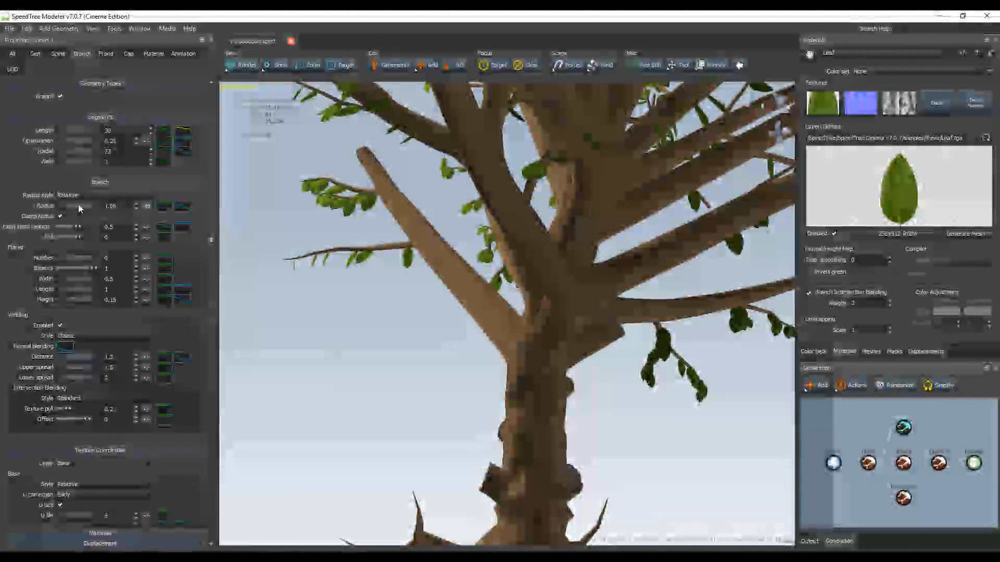
pyautogui.moveTo(69, 152); pyautogui.dragTo(66, 151)
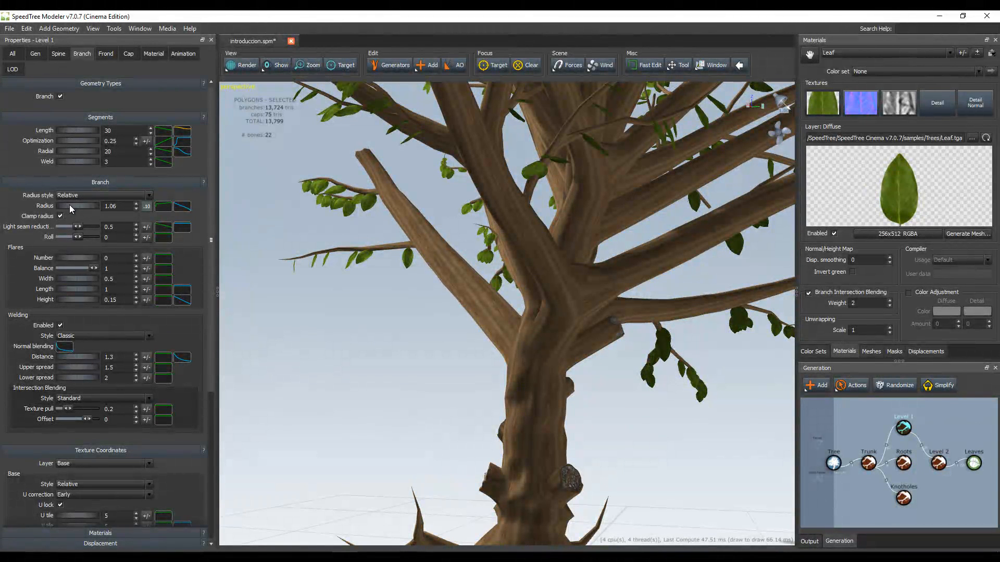
pyautogui.moveTo(70, 205)
pyautogui.mouseDown()
pyautogui.moveTo(82, 207)
pyautogui.moveTo(71, 207)
pyautogui.mouseUp()
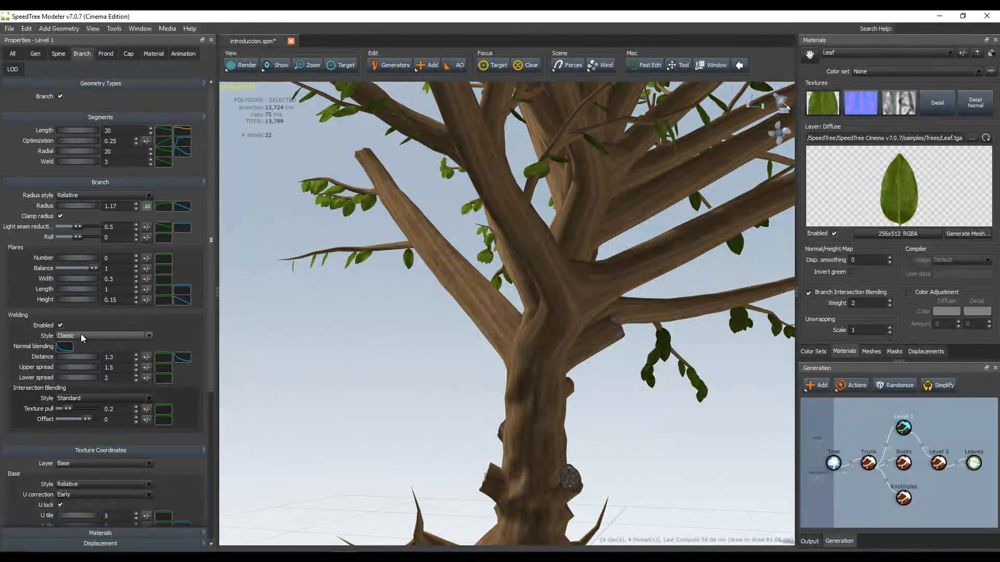
# - Set the welding distance of the Level 1 branches to 1.66
pyautogui.moveTo(71, 357)
pyautogui.mouseDown()
pyautogui.moveTo(111, 358)
pyautogui.moveTo(91, 356)
pyautogui.mouseUp()
pyautogui.moveTo(537, 220); pyautogui.dragTo(343, 277, button='middle')
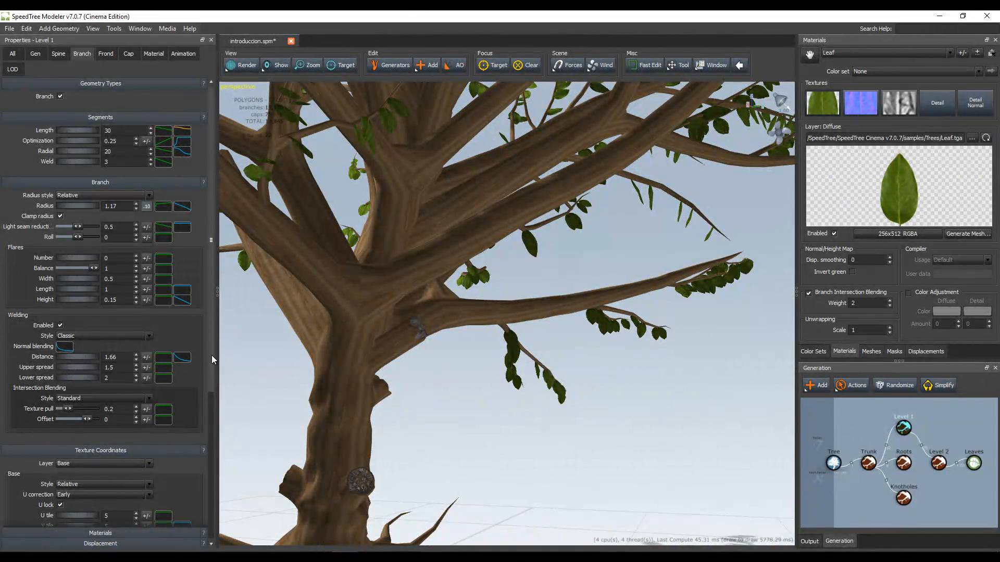
pyautogui.moveTo(212, 355); pyautogui.dragTo(216, 473)
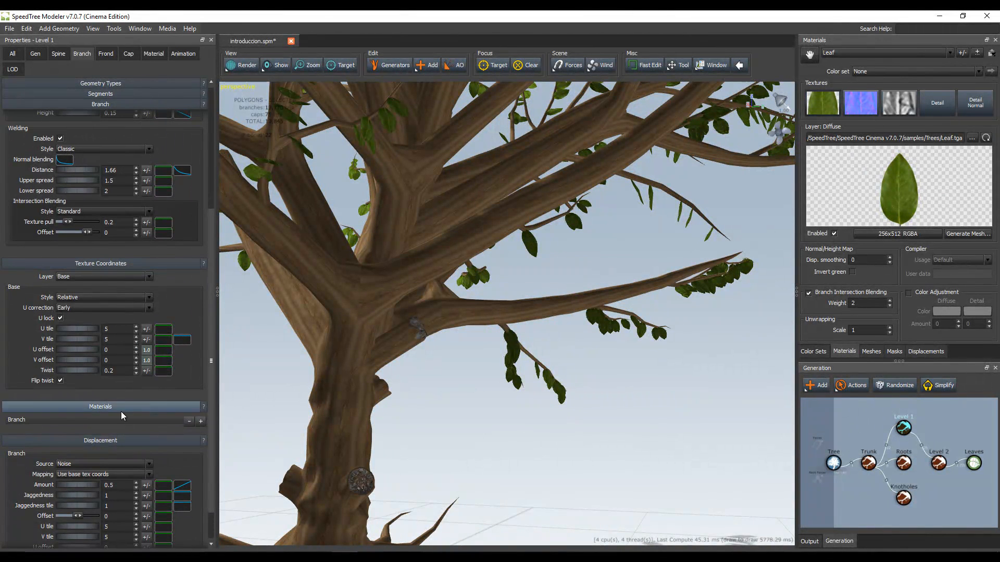
pyautogui.moveTo(210, 405); pyautogui.dragTo(213, 205)
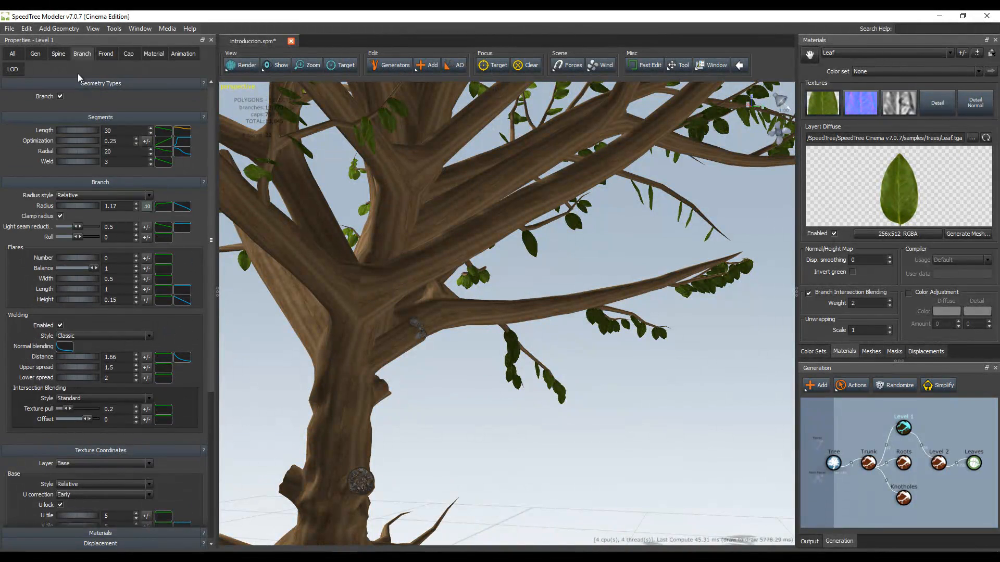
# - Set the Level 1 branch caps' angle to 0.4 and their border to 0.45
pyautogui.click(106, 54)
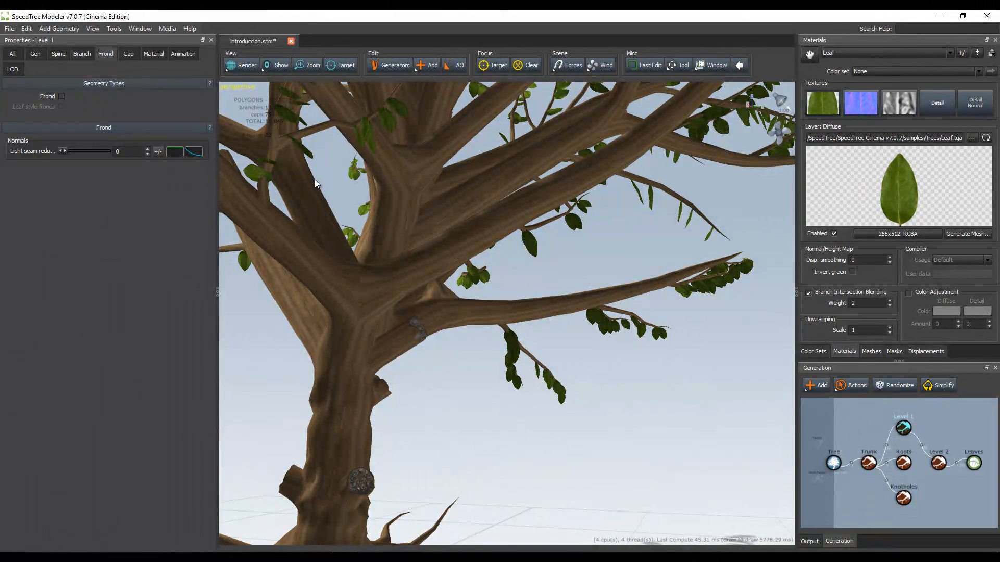
pyautogui.moveTo(441, 242); pyautogui.dragTo(443, 327)
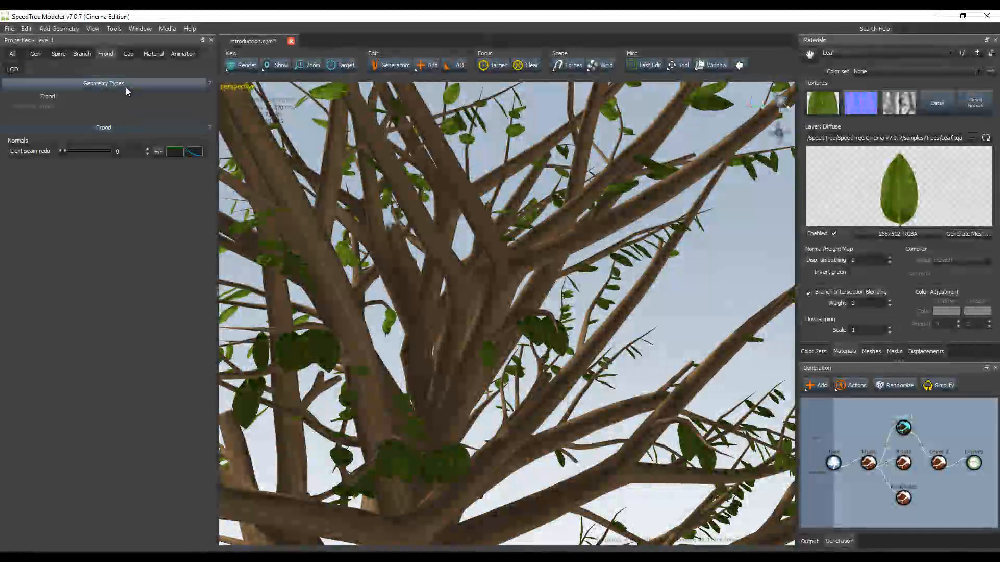
pyautogui.click(130, 53)
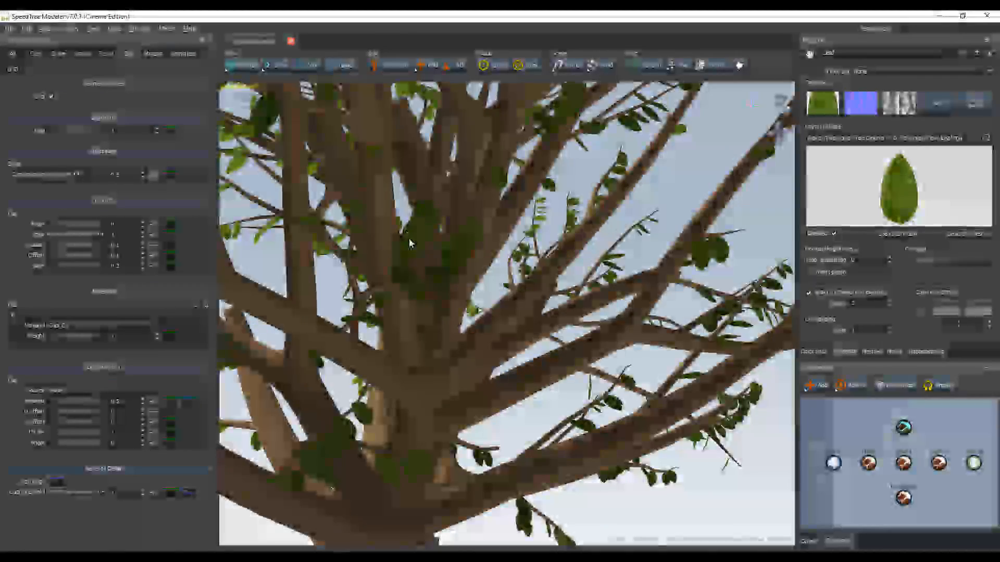
pyautogui.scroll(3, 414, 242)
pyautogui.scroll(-2, 423, 240)
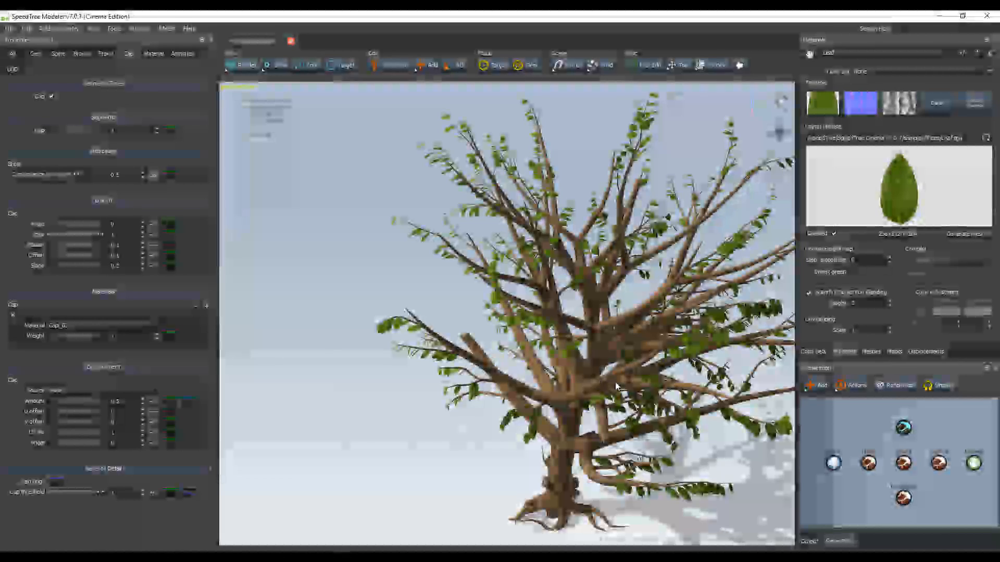
pyautogui.moveTo(614, 382); pyautogui.dragTo(489, 303)
pyautogui.scroll(6, 561, 332)
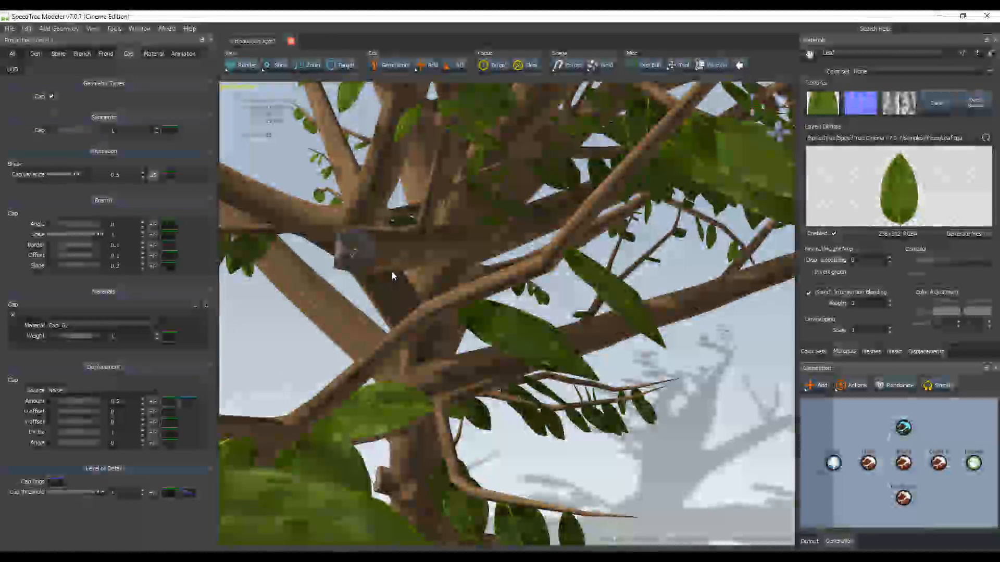
pyautogui.moveTo(80, 223); pyautogui.dragTo(100, 234)
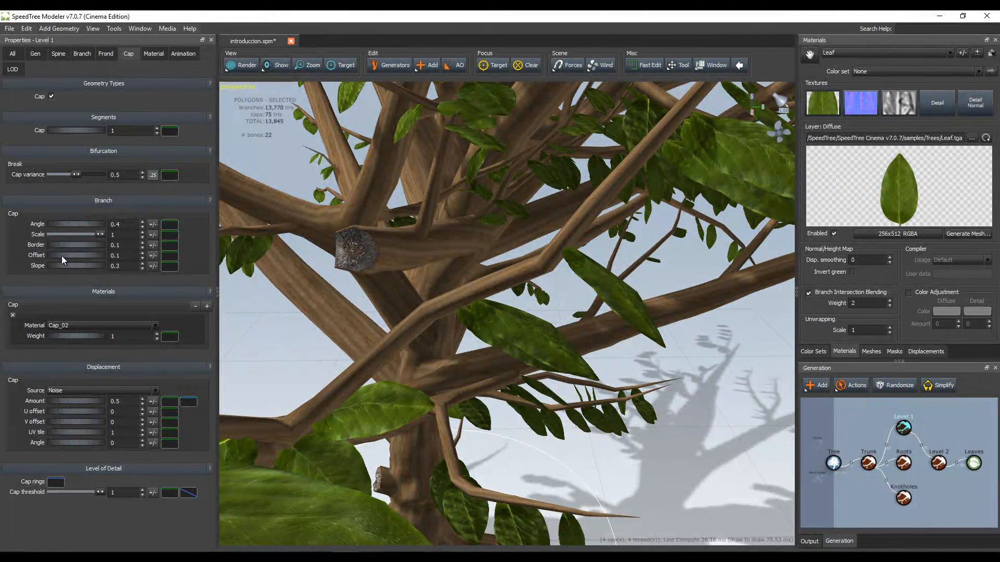
pyautogui.moveTo(74, 245); pyautogui.dragTo(92, 247)
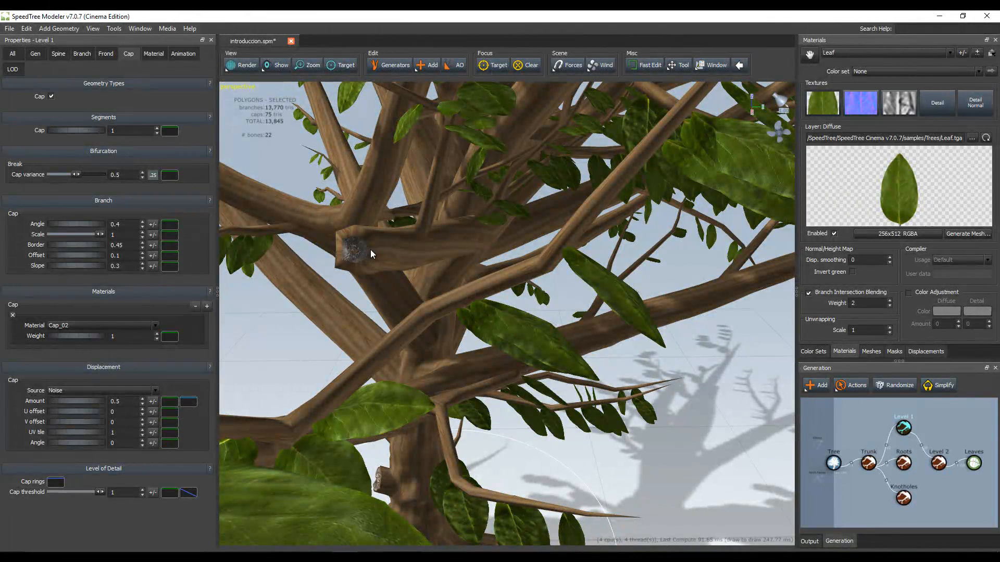
# - Examine the cut branch end up close and the Level 1 branches from several sides of the tree
pyautogui.scroll(3, 377, 247)
pyautogui.scroll(-10, 379, 250)
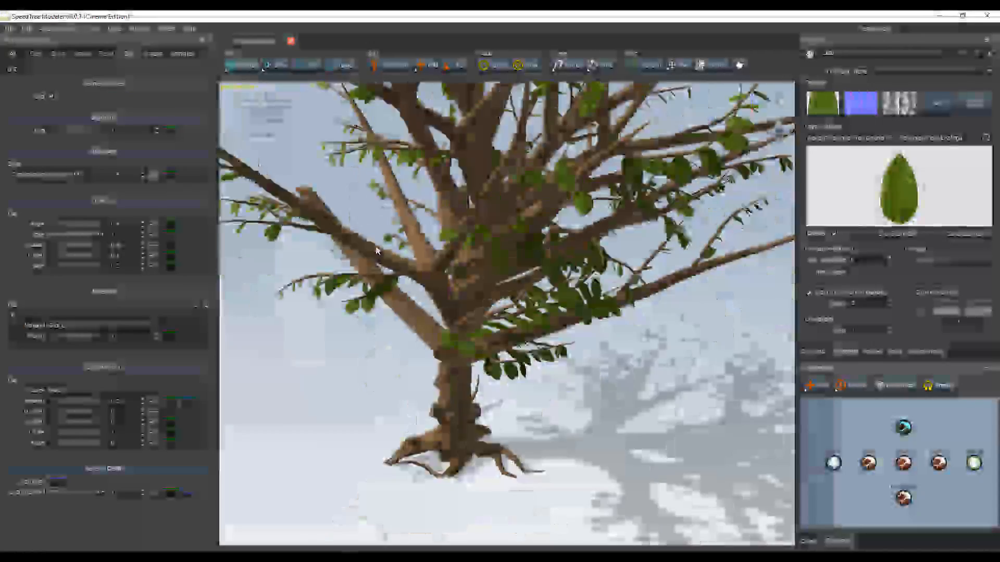
pyautogui.scroll(-1, 378, 250)
pyautogui.moveTo(438, 200); pyautogui.dragTo(468, 284)
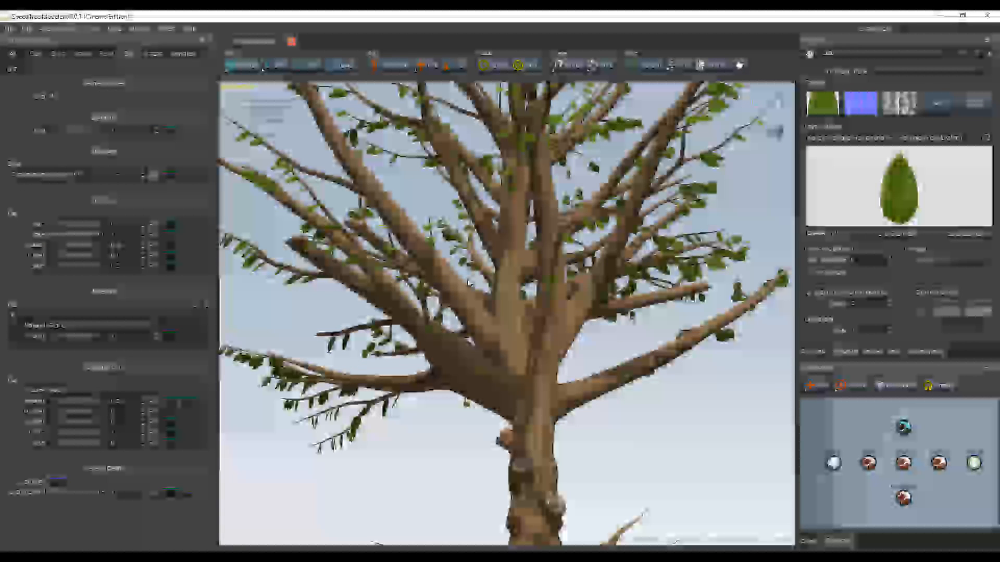
pyautogui.moveTo(468, 284); pyautogui.dragTo(411, 279)
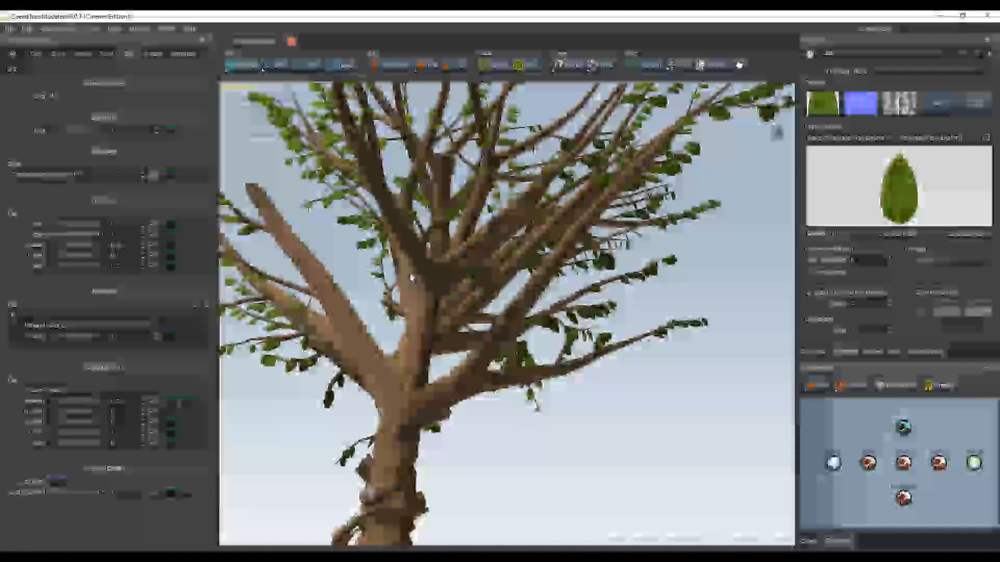
pyautogui.moveTo(411, 278); pyautogui.dragTo(493, 308)
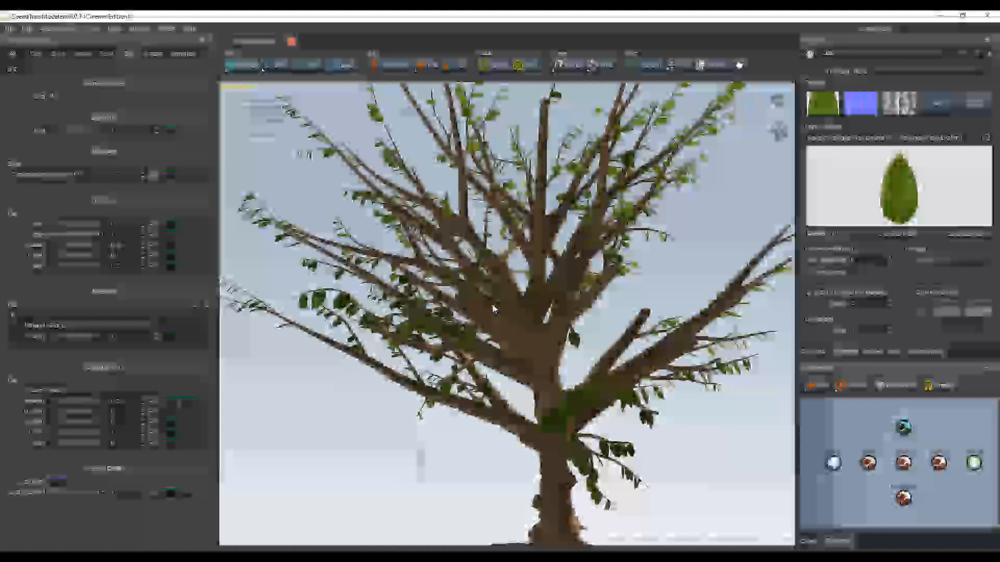
pyautogui.moveTo(492, 307)
pyautogui.mouseDown()
pyautogui.moveTo(523, 283)
pyautogui.moveTo(545, 305)
pyautogui.moveTo(493, 302)
pyautogui.mouseUp()
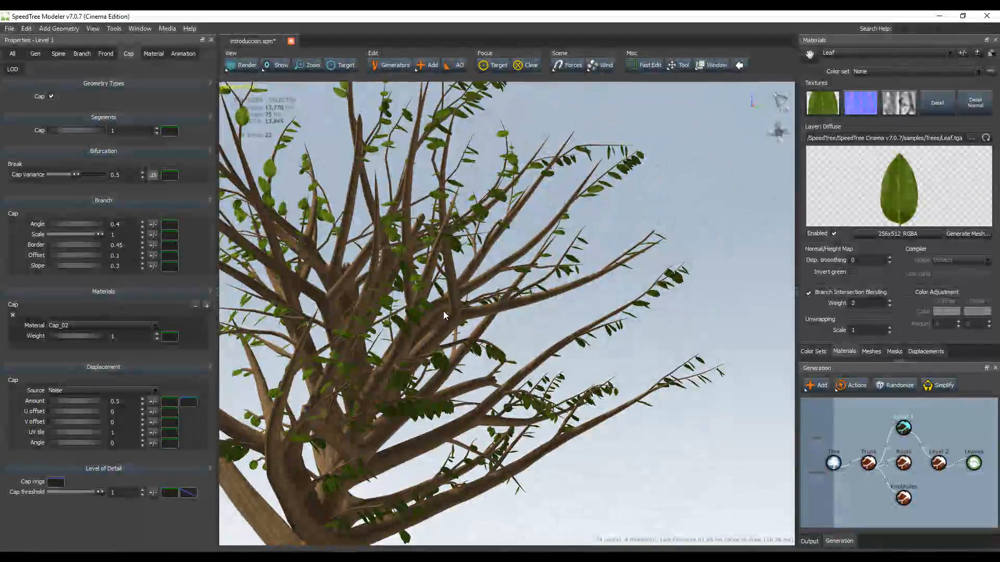
pyautogui.moveTo(450, 322); pyautogui.dragTo(534, 169, button='middle')
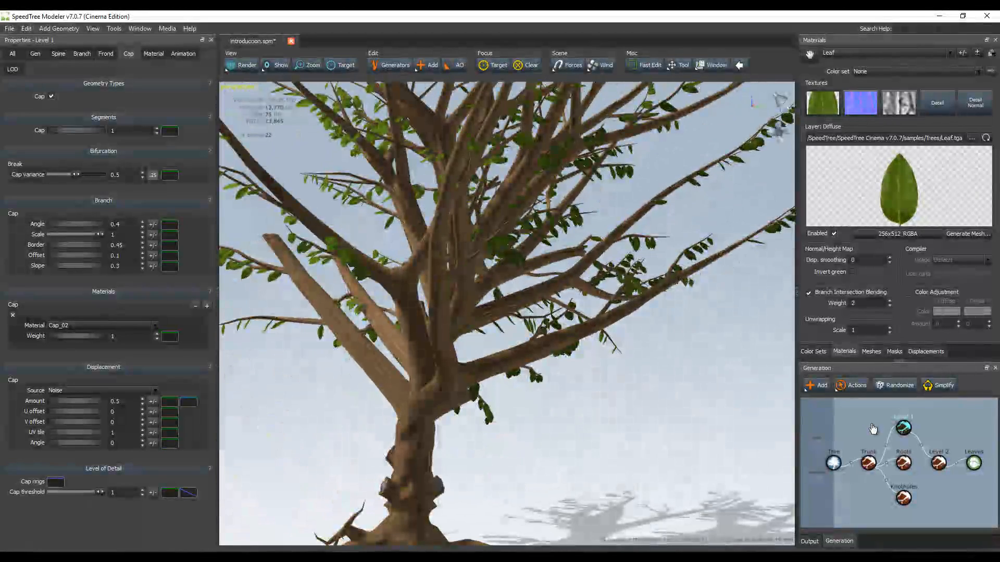
# - Highlight the Level 1 branches by selecting their generator and review them across the whole tree
pyautogui.click(907, 426)
pyautogui.scroll(-5, 509, 393)
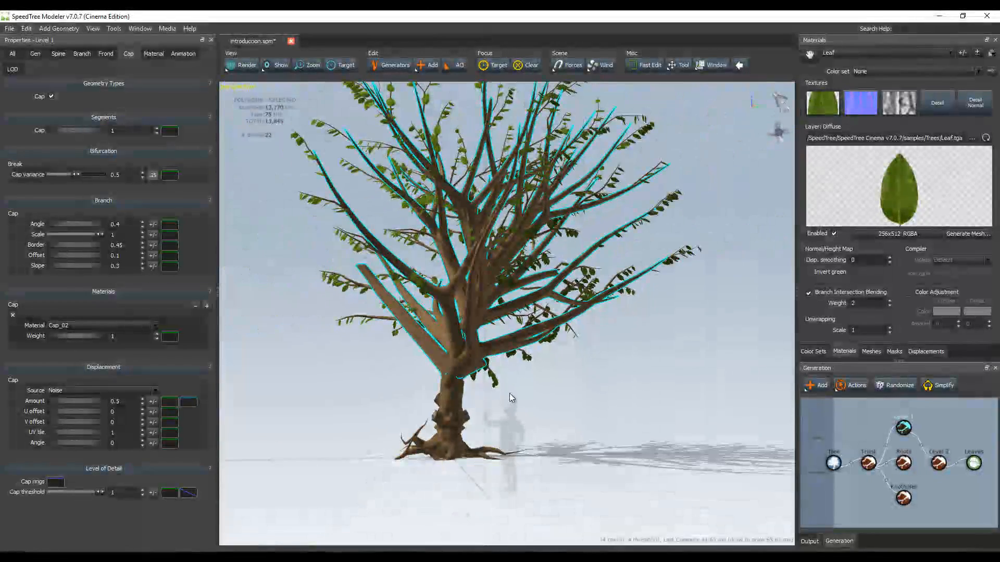
pyautogui.moveTo(445, 165); pyautogui.dragTo(425, 280)
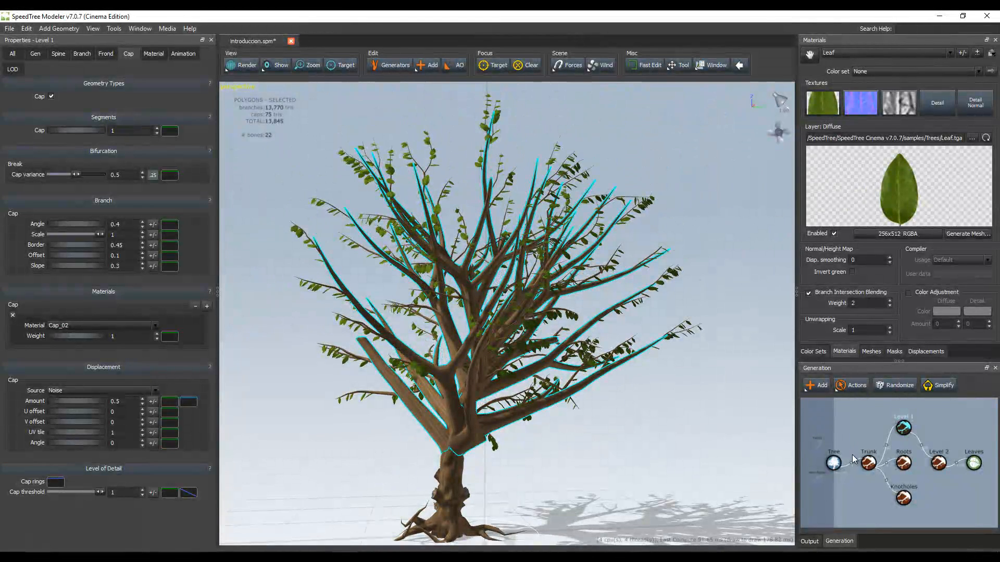
# - Select the Level 2 generator and examine how its highlighted branches are distributed and attached to the larger branches
pyautogui.click(938, 463)
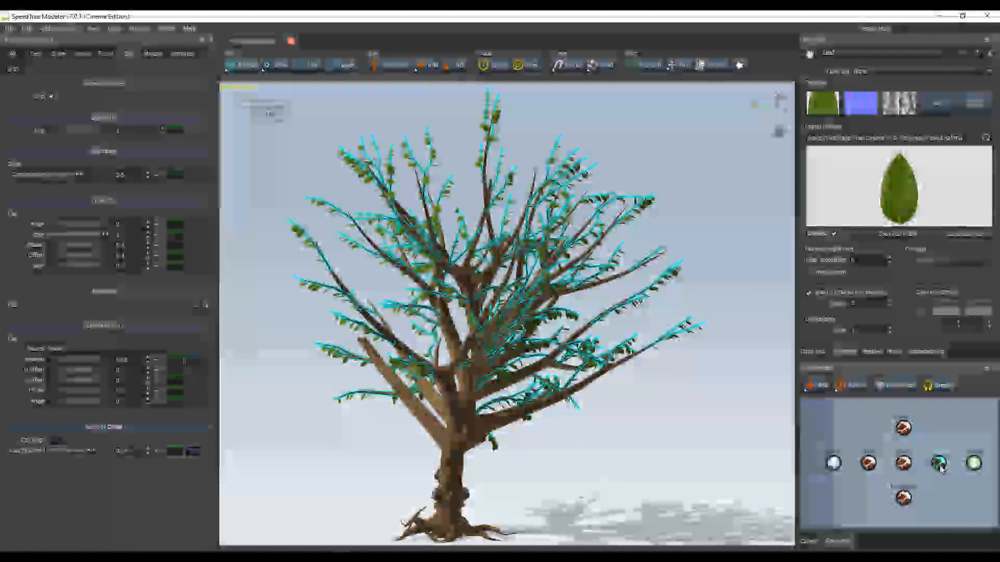
pyautogui.scroll(-4, 580, 280)
pyautogui.scroll(2, 559, 289)
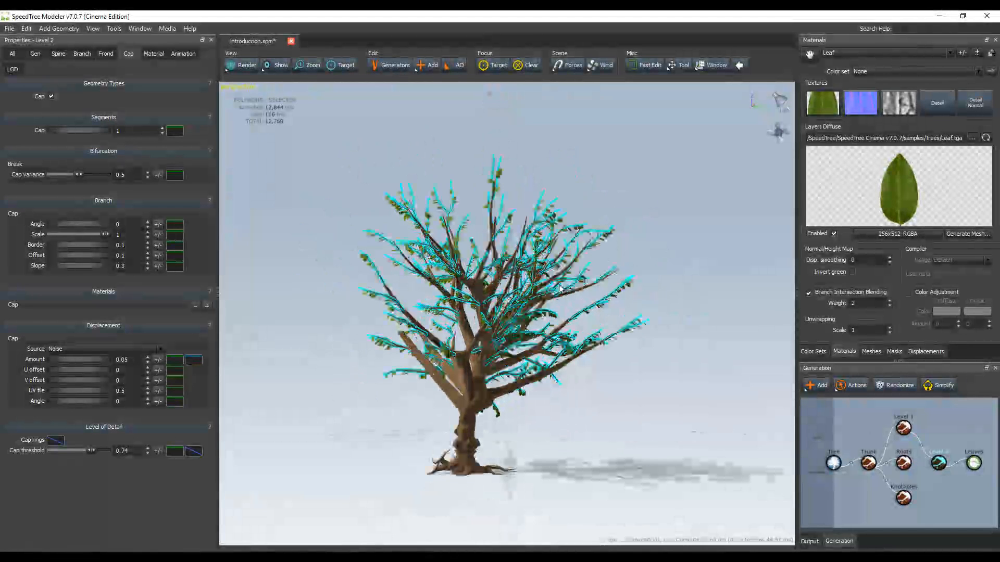
pyautogui.scroll(8, 559, 289)
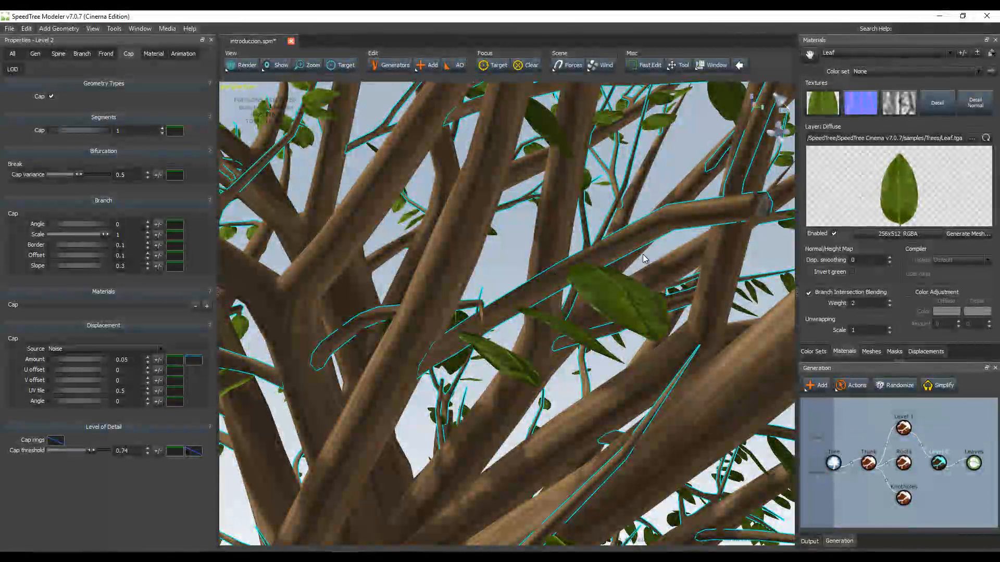
pyautogui.scroll(4, 591, 333)
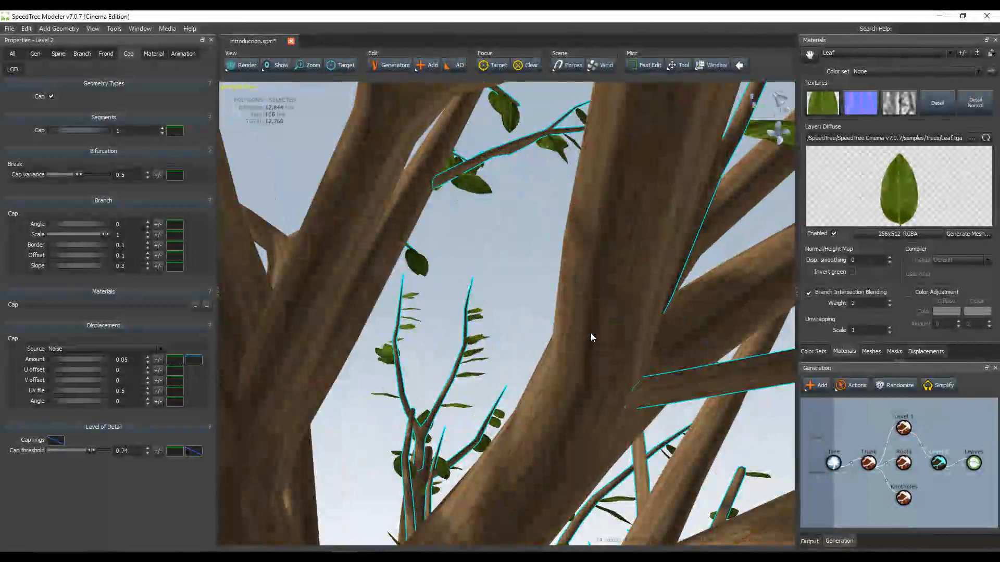
pyautogui.scroll(-3, 591, 331)
pyautogui.scroll(-6, 592, 330)
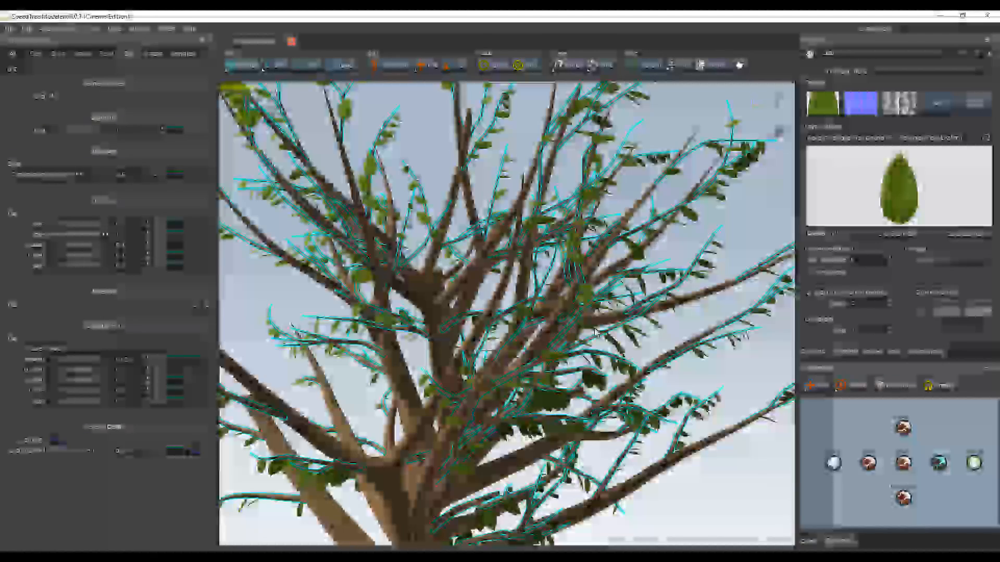
# - Clear the generator selection and inspect the leaves and branch junctions inside the crown up close
pyautogui.click(442, 144)
pyautogui.scroll(-3, 496, 309)
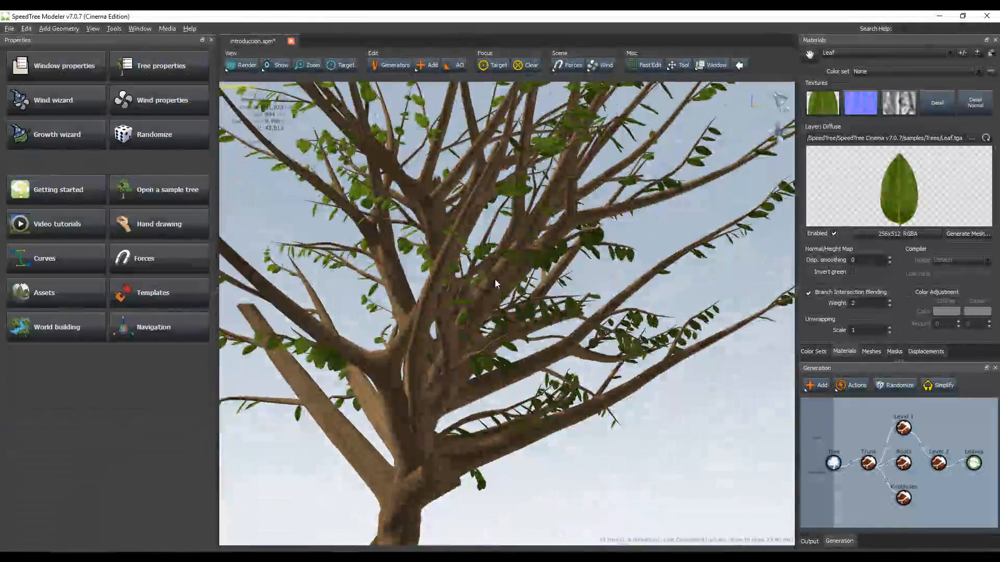
pyautogui.scroll(6, 494, 284)
pyautogui.scroll(6, 495, 279)
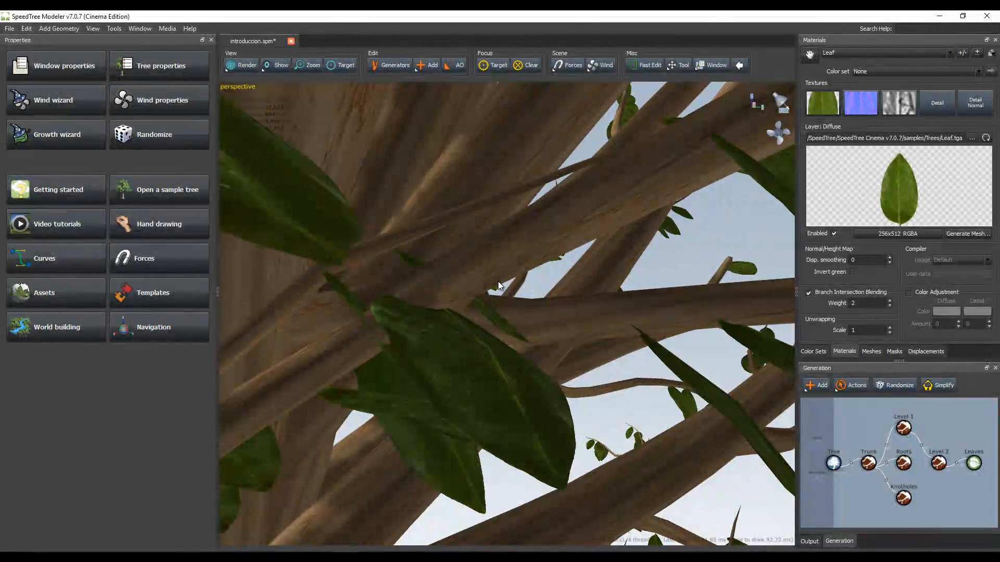
pyautogui.scroll(-3, 499, 285)
pyautogui.scroll(-5, 499, 284)
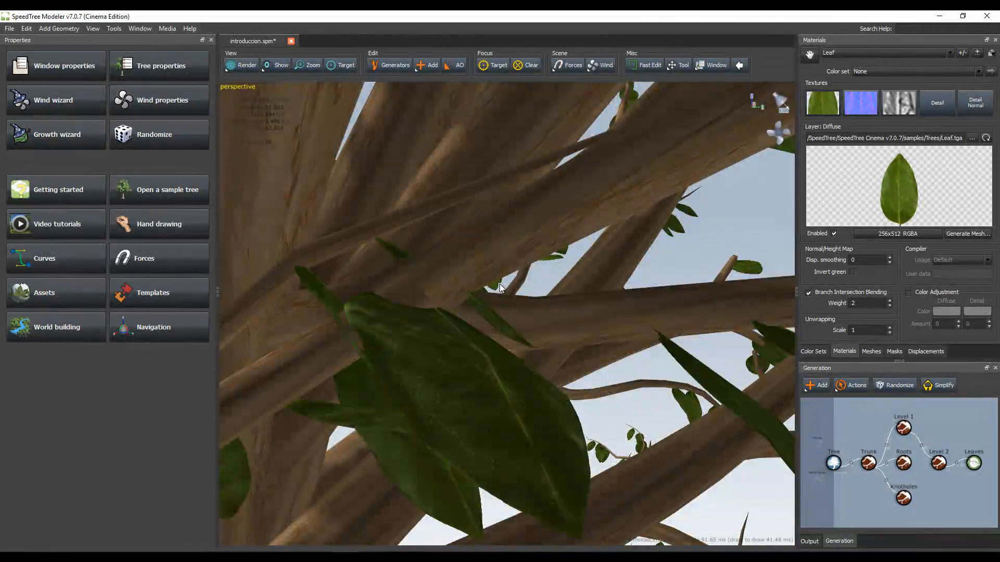
pyautogui.scroll(-6, 501, 284)
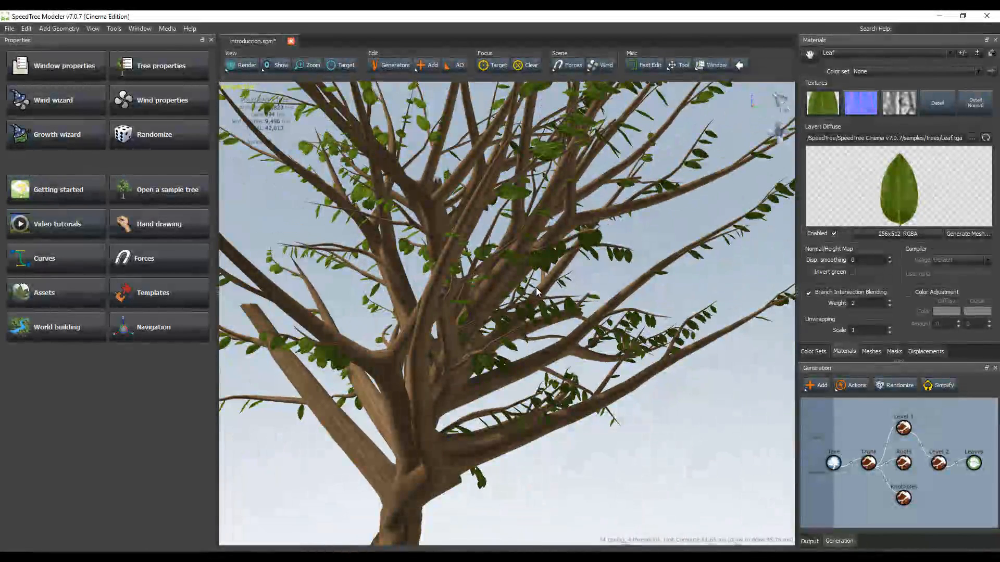